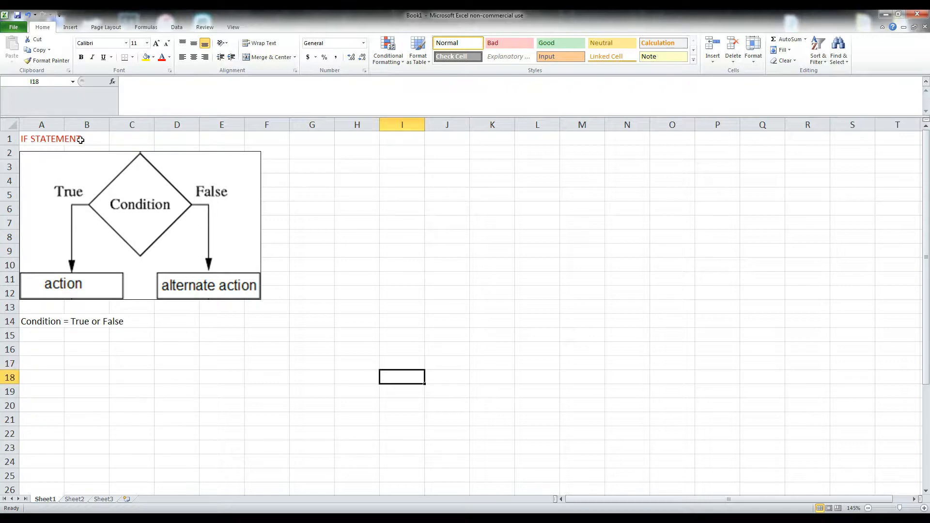
- Enter the text "Boolean Expression" in cell A15, below the condition note
left_click(310, 177)
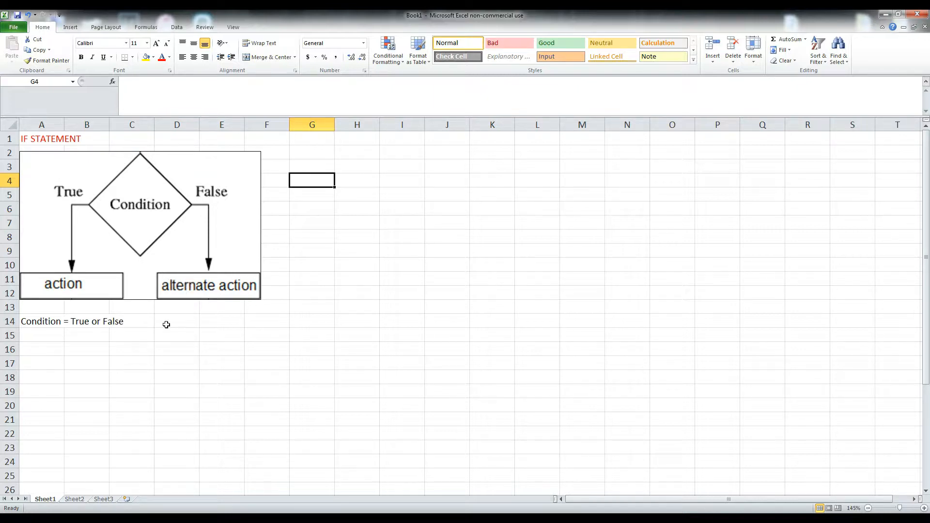
left_click(66, 364)
left_click(58, 334)
left_click(56, 323)
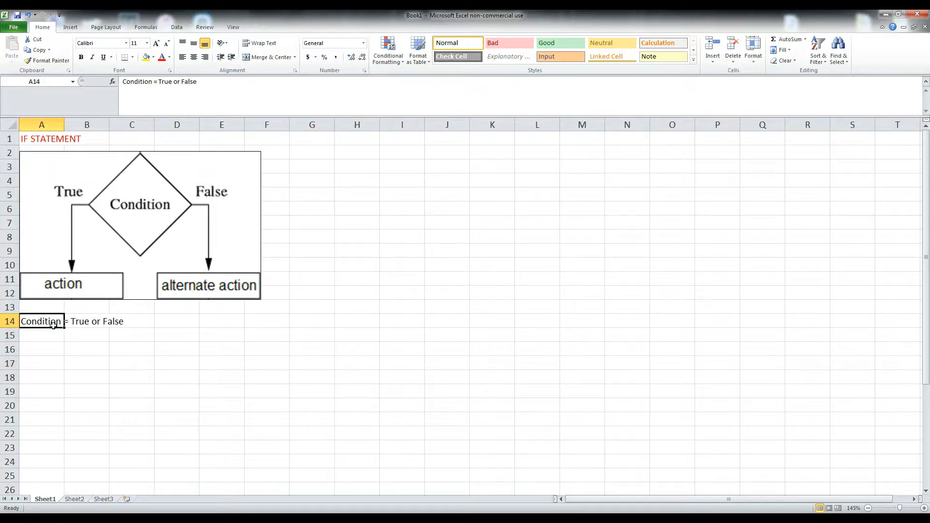
left_click(56, 338)
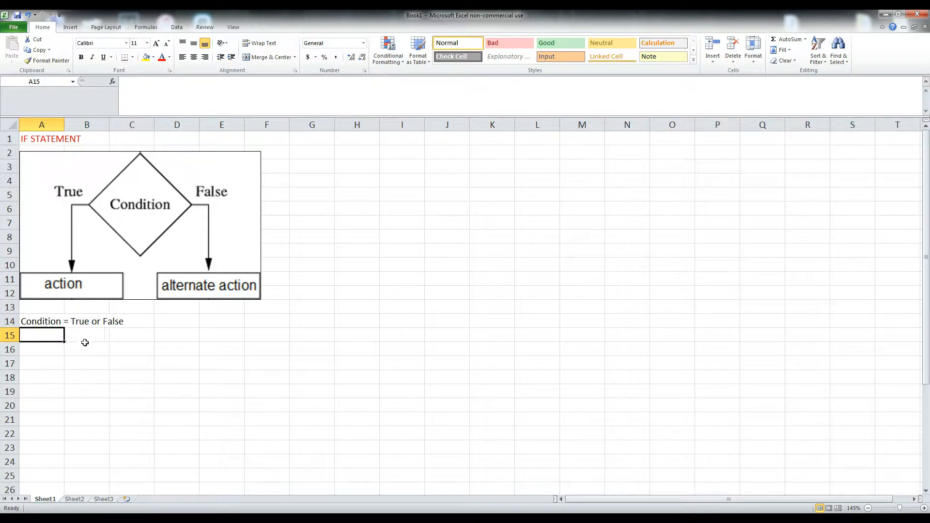
type("Boolean")
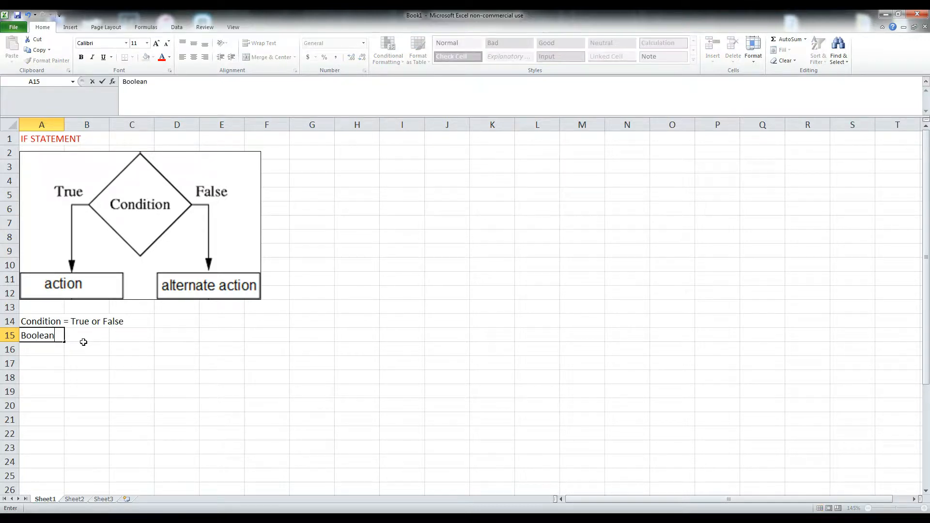
type(" Expression")
key("Return")
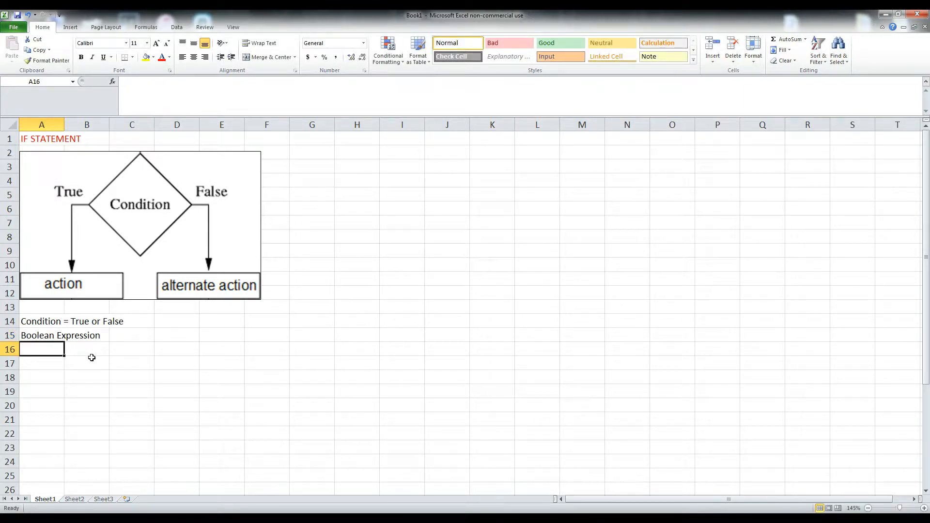
- Enter the example expression 1+1=2 in cell A17 and its result TRUE in cell B17
left_click(30, 359)
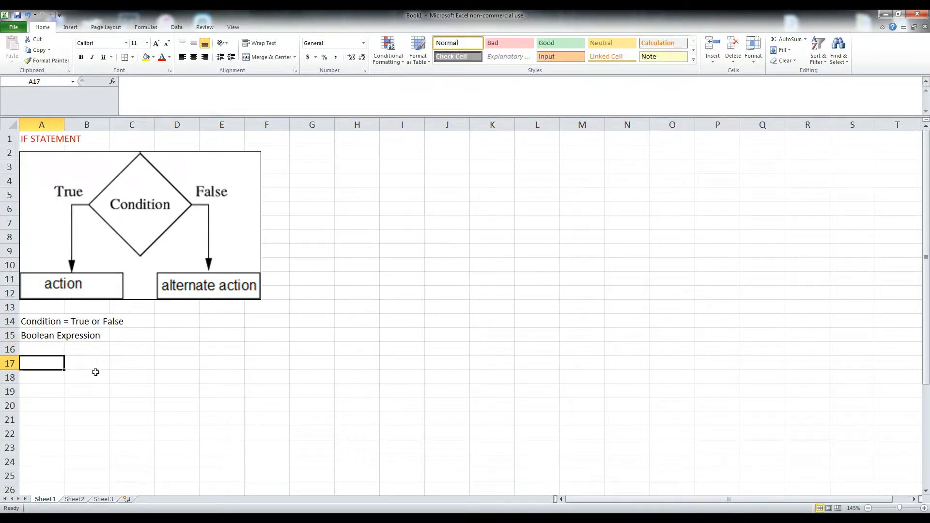
type("1+1=2")
key("Return")
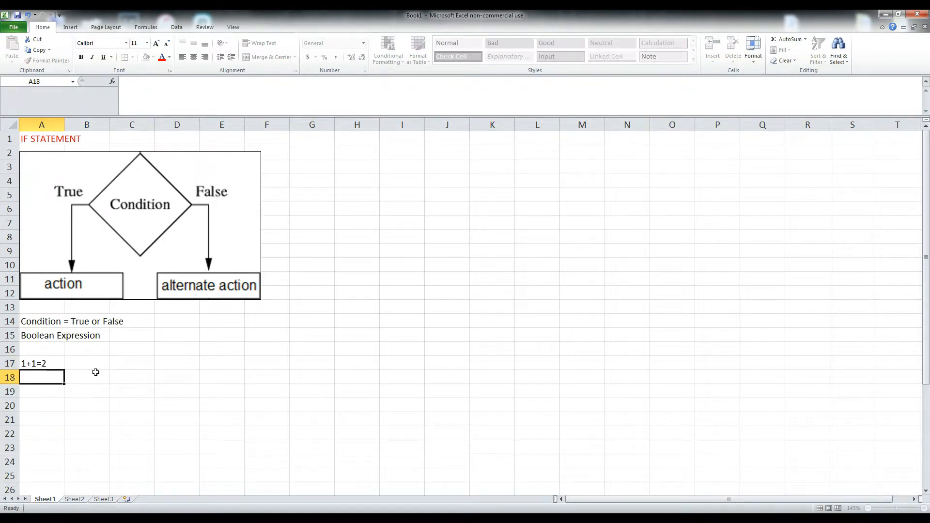
left_click(123, 378)
left_click(42, 362)
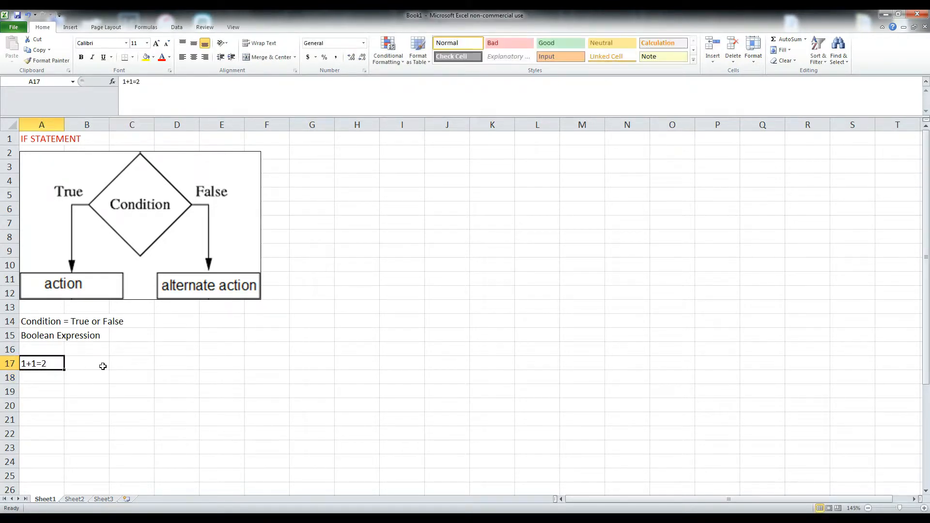
left_click(101, 364)
type("TRUE")
key("Return")
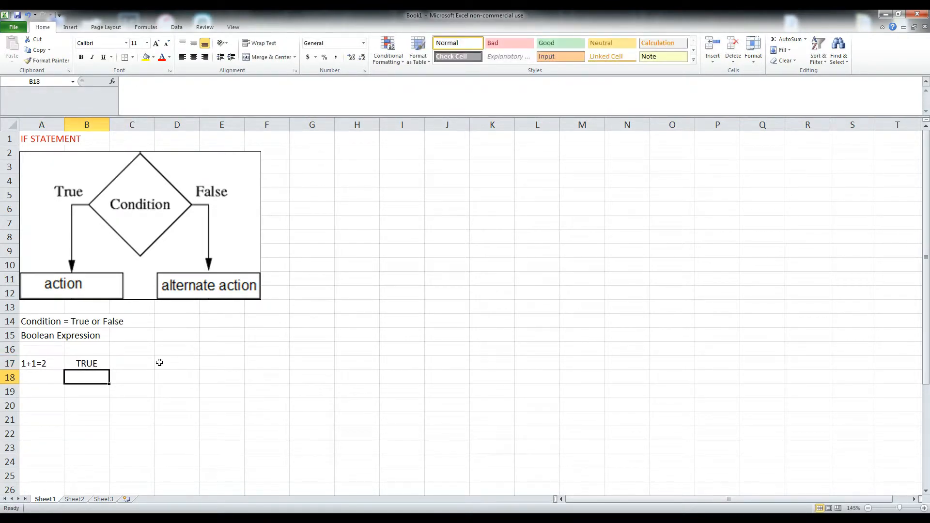
key("Return")
- Enter the example expression 5>3 in cell A18 and the value FALSE in cell B18
left_click(34, 377)
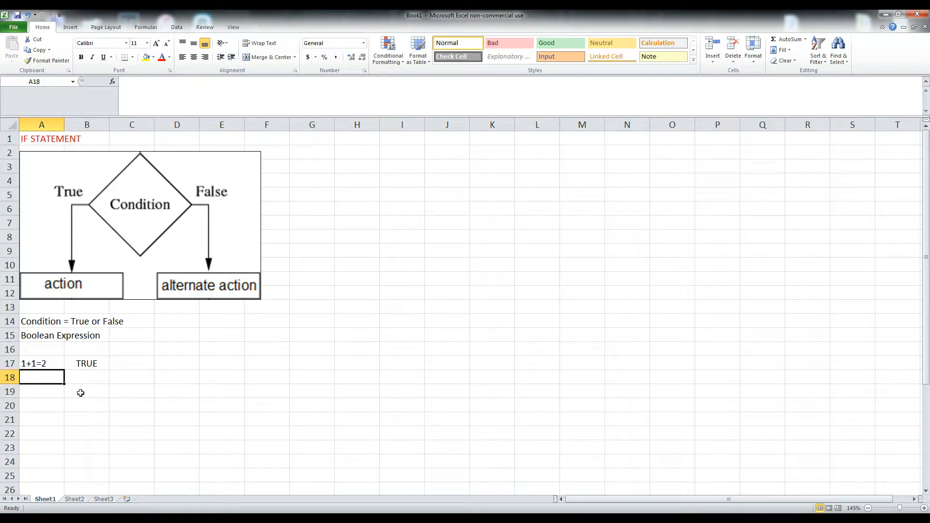
type("5>3")
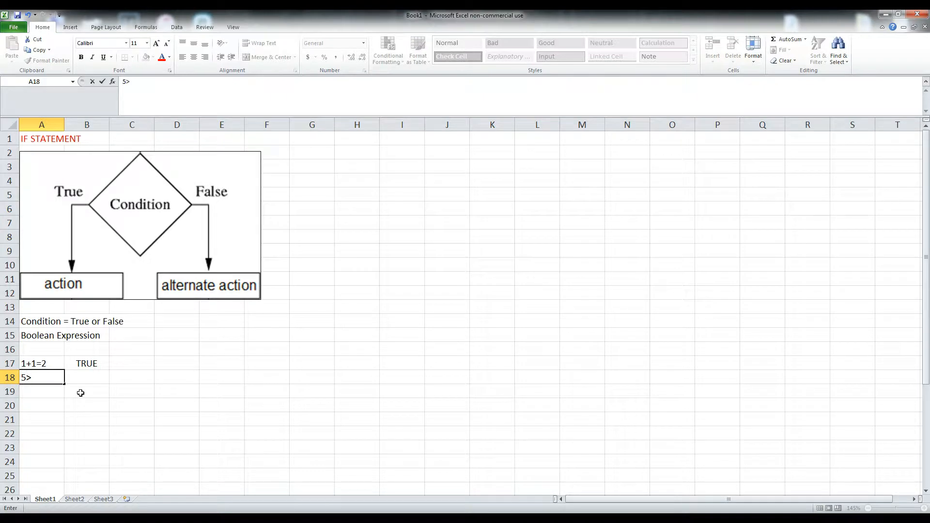
key("Return")
left_click(88, 382)
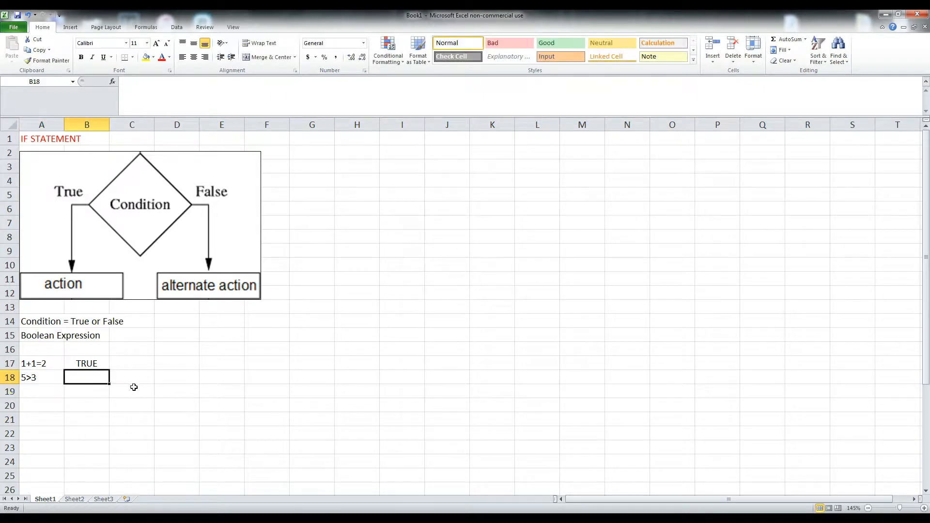
type("FALSE")
key("Return")
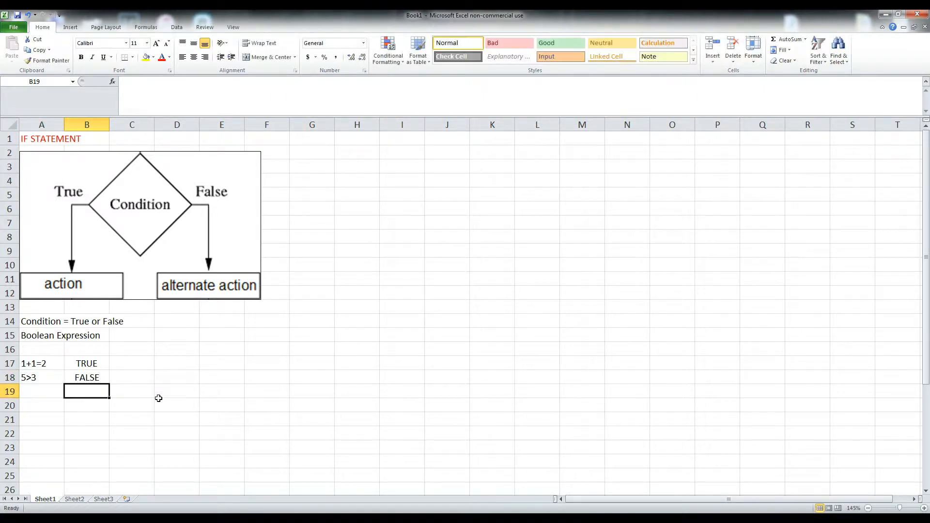
- Enter an IF formula in cell F18 that tests 1+1=2 and returns "AWESOME" if true and "BOOOOO" if false
left_click(125, 373)
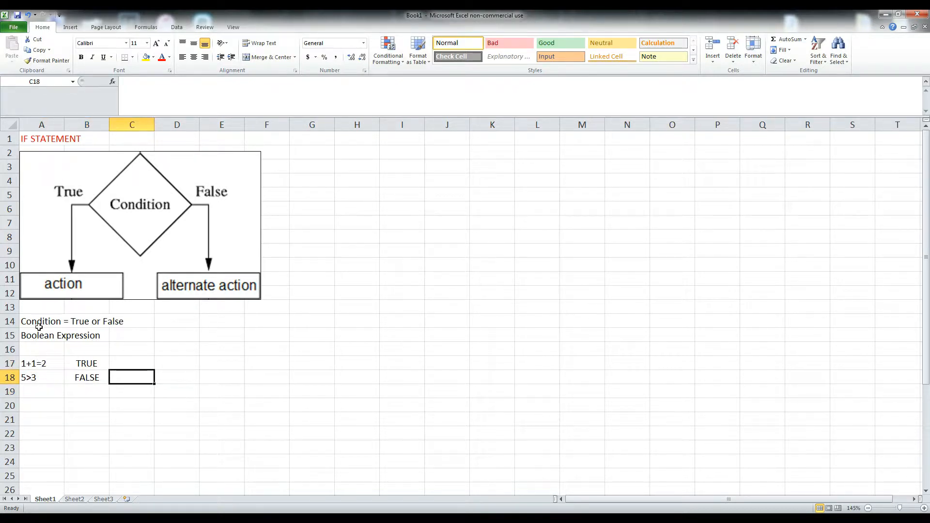
left_click(48, 378)
left_click(101, 383)
left_click(191, 380)
left_click(247, 378)
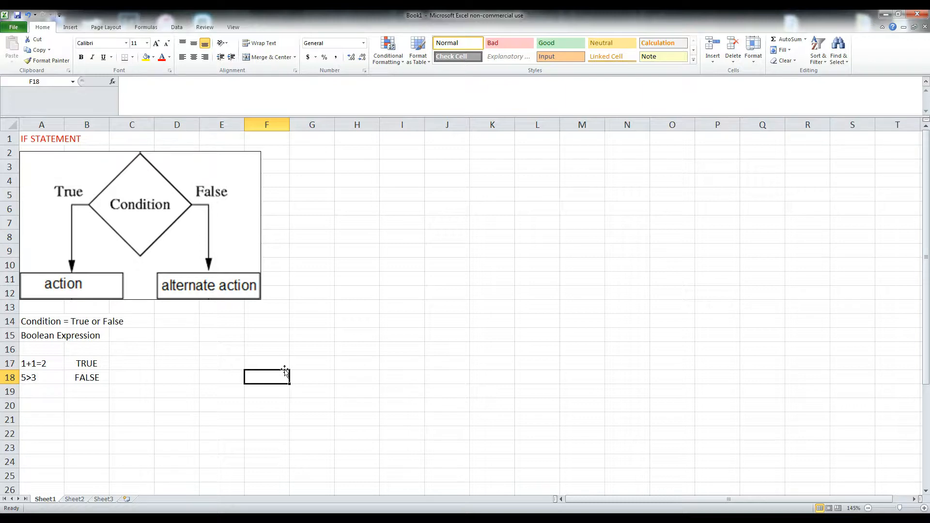
type("=IF")
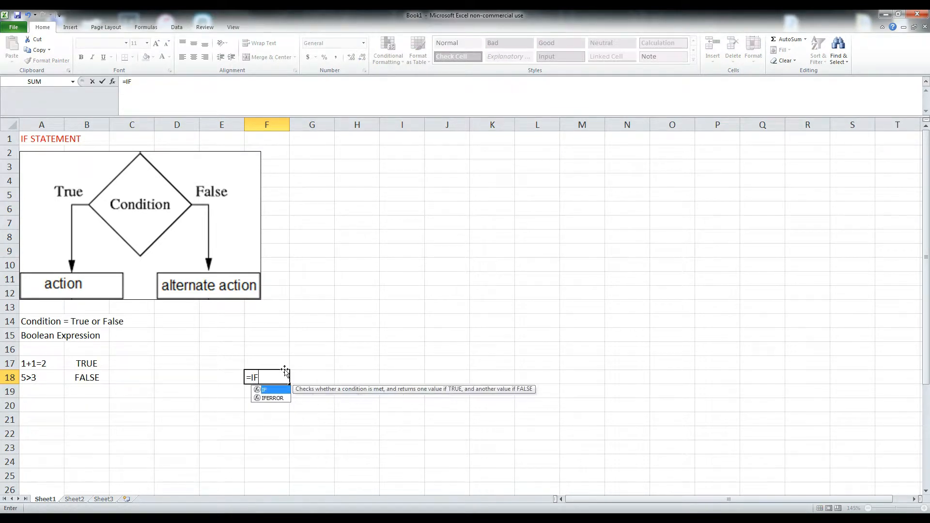
type("()")
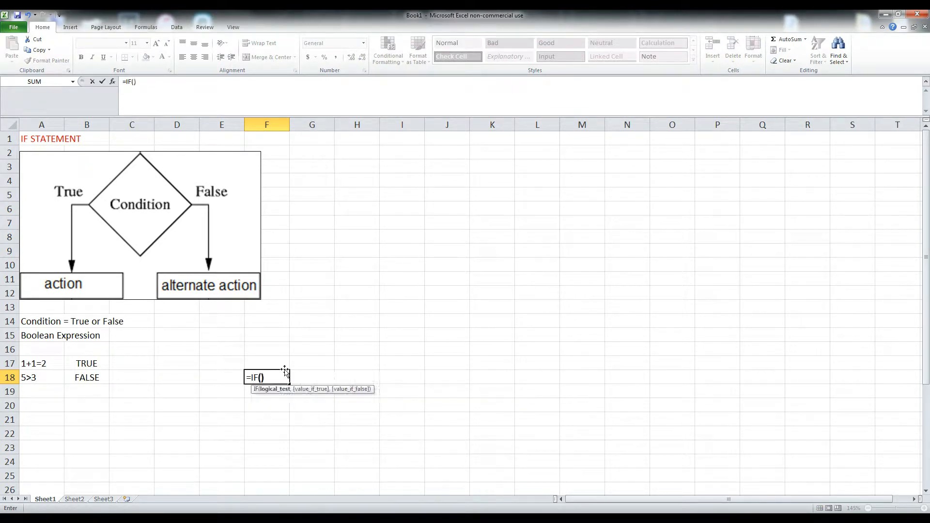
left_click(135, 82)
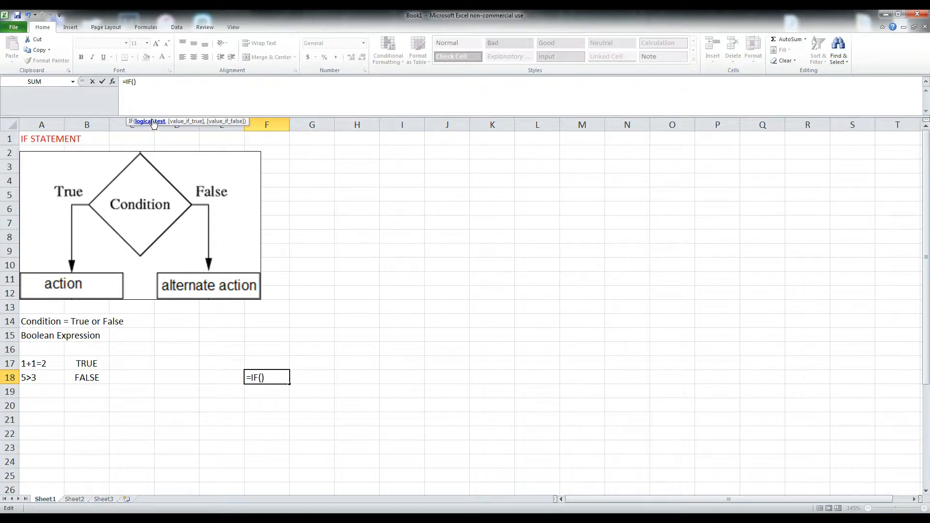
type("1+1=2,")
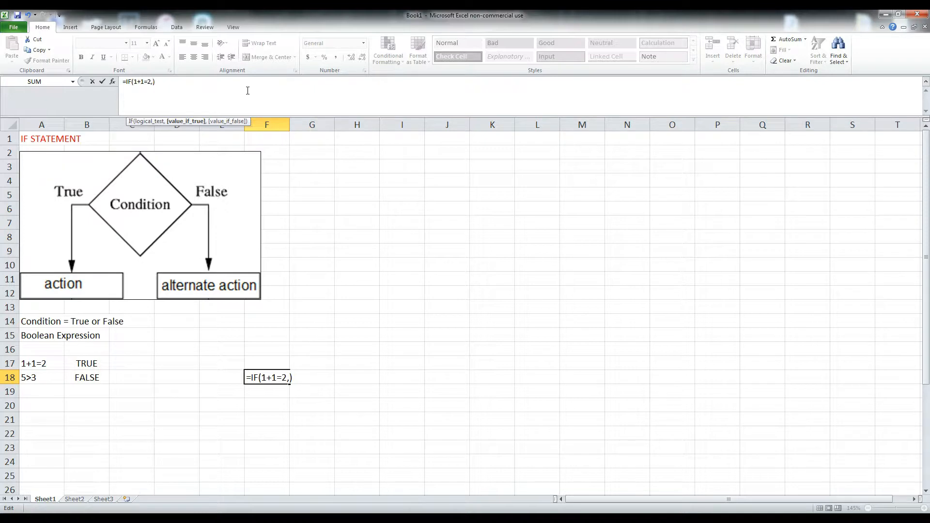
type("\"AWESOME\"")
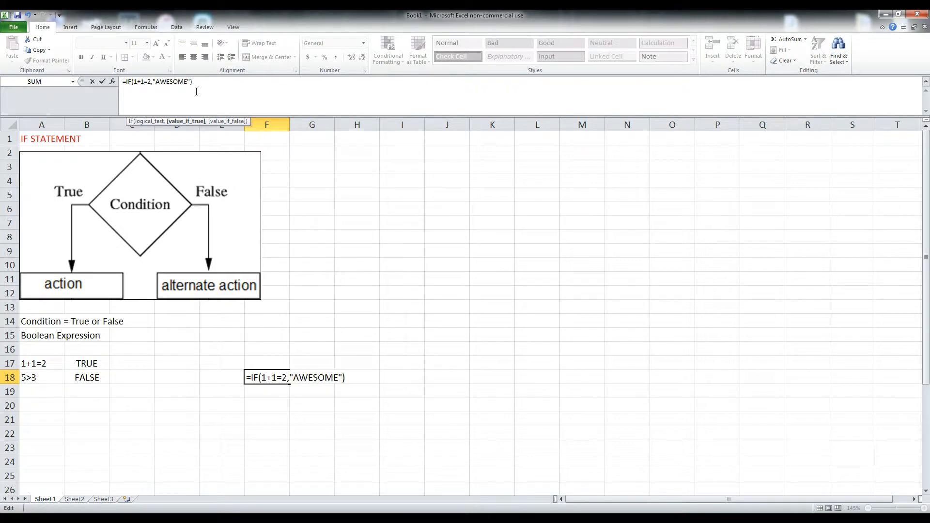
type(",")
type("\"BOOOOO\"")
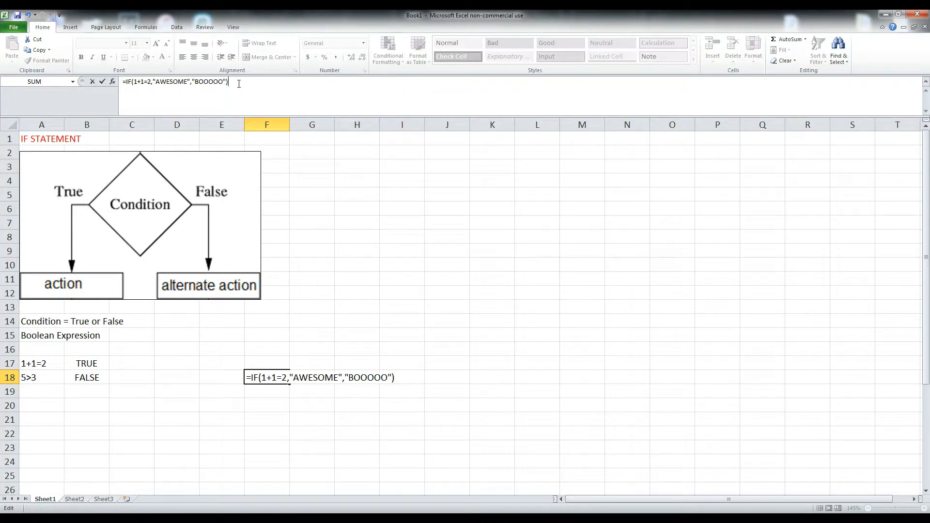
key("Return")
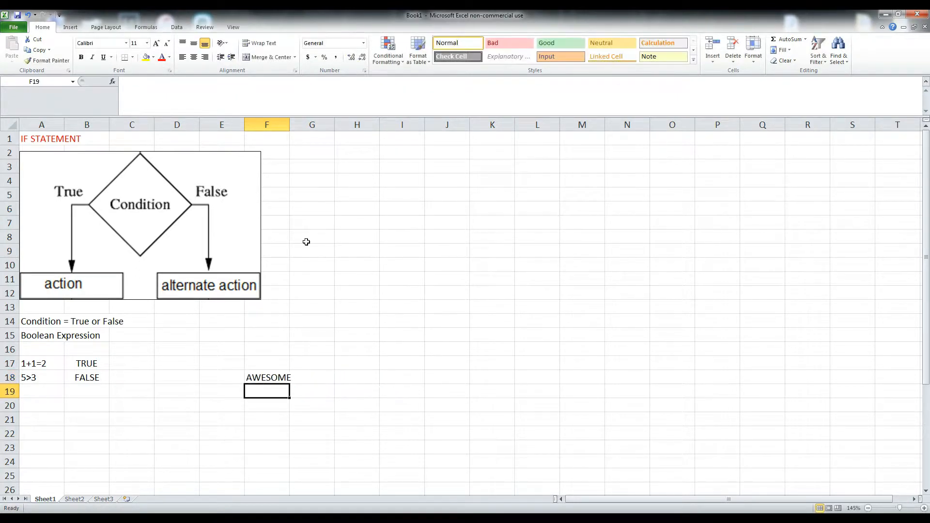
- Change the logical test of the IF formula in cell F18 to 10>50
left_click(314, 387)
left_click(277, 385)
left_click(277, 377)
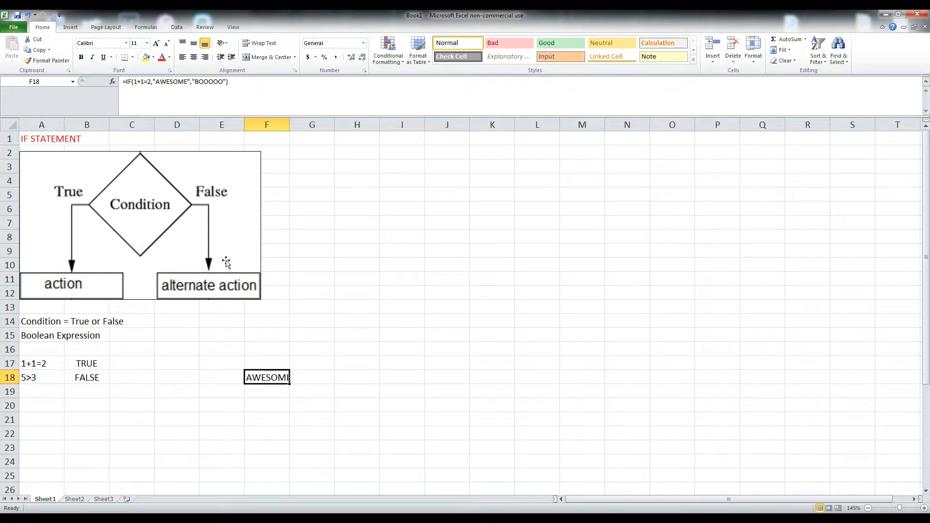
left_click(150, 82)
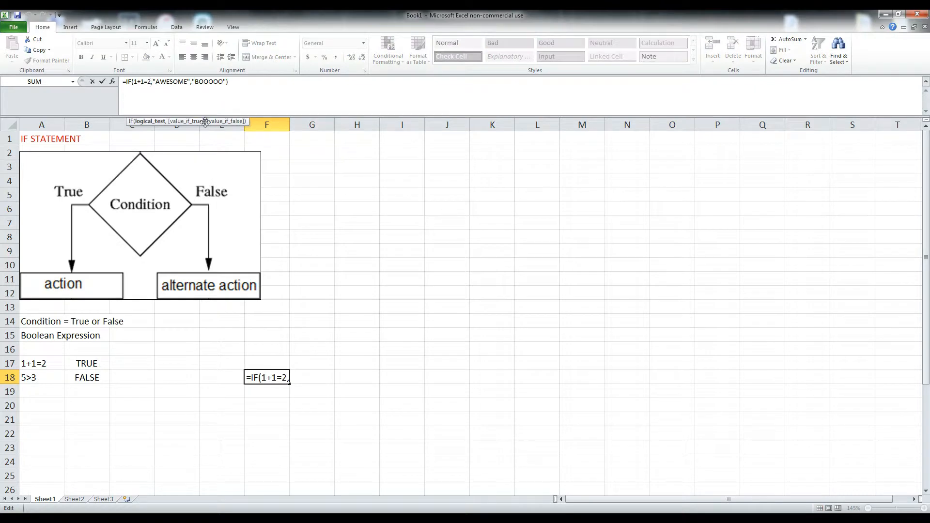
key("BackSpace")
key("BackSpace")
key("BackSpace")
key("BackSpace")
key("BackSpace")
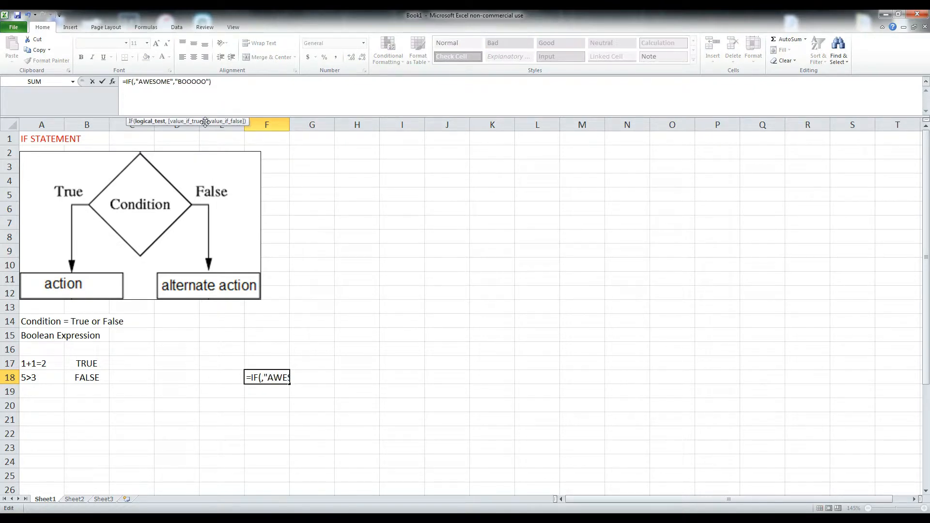
type("10>50")
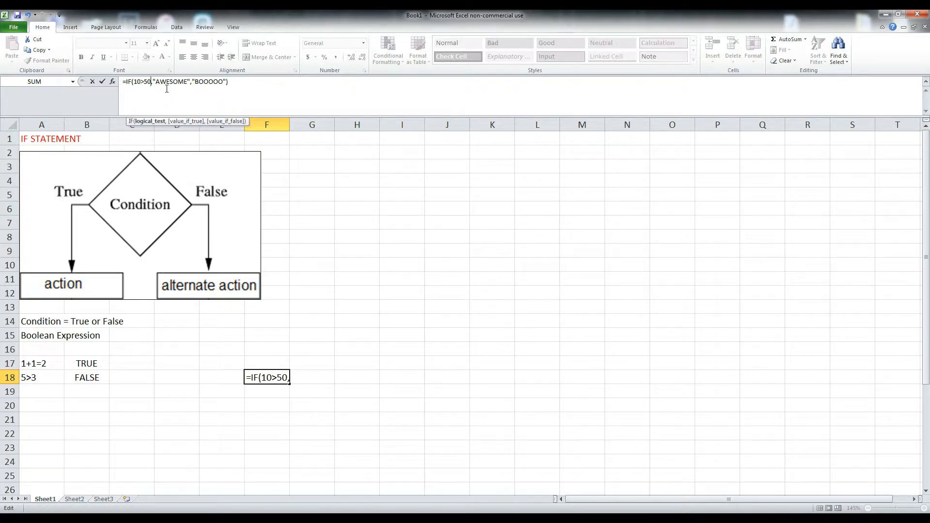
left_click(240, 82)
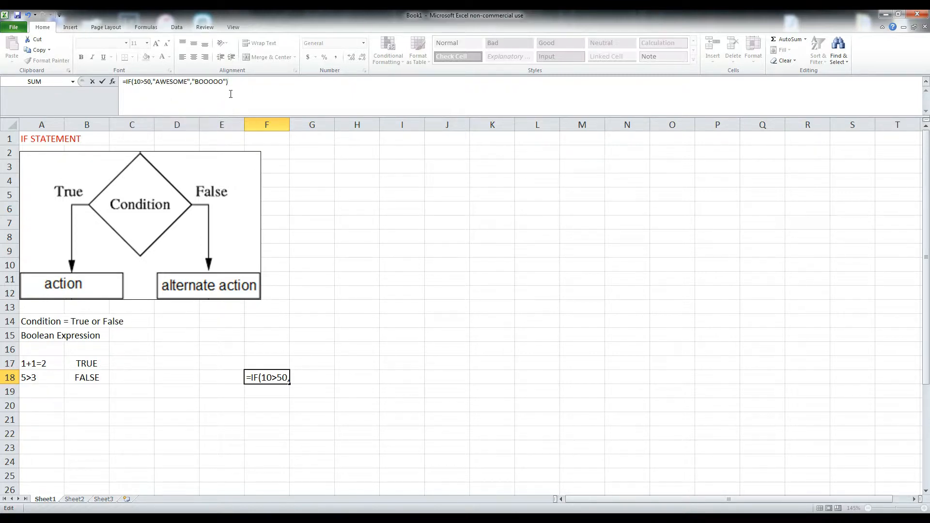
key("Return")
left_click(270, 375)
left_click(362, 310)
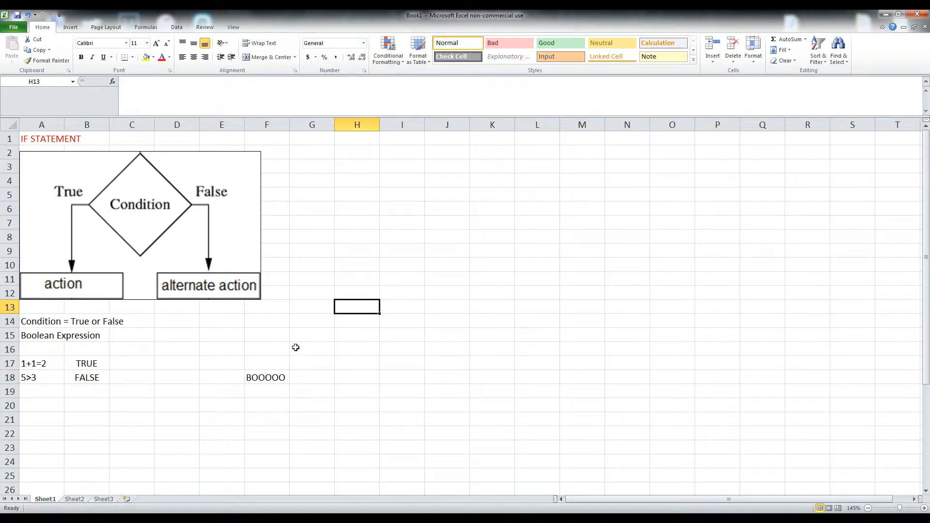
left_click(278, 370)
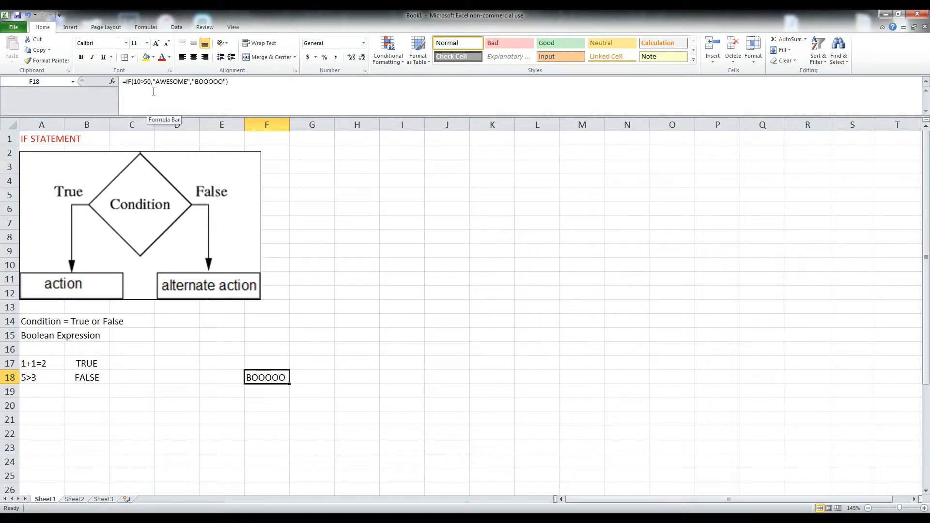
- Enter the numbers 1 in cell I9 and 5 in cell I10
left_click(403, 245)
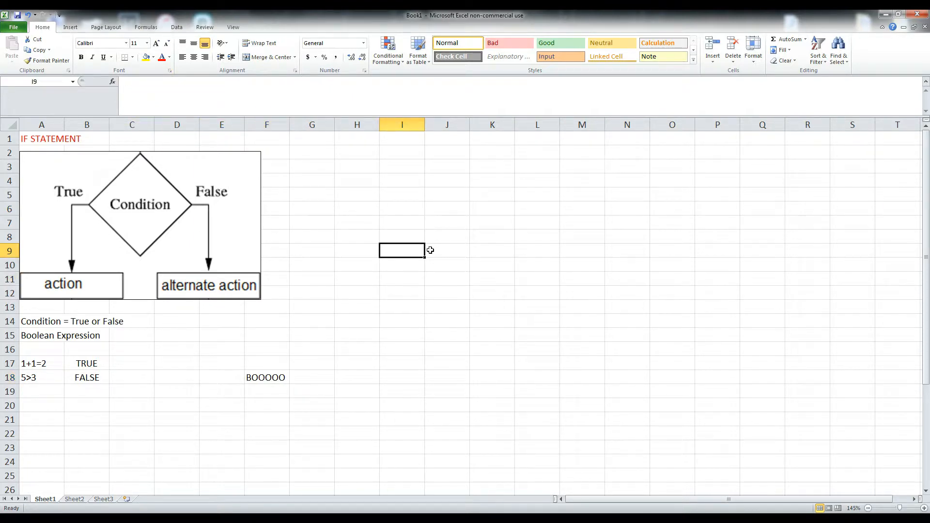
type("1")
key("Return")
type("5")
key("Return")
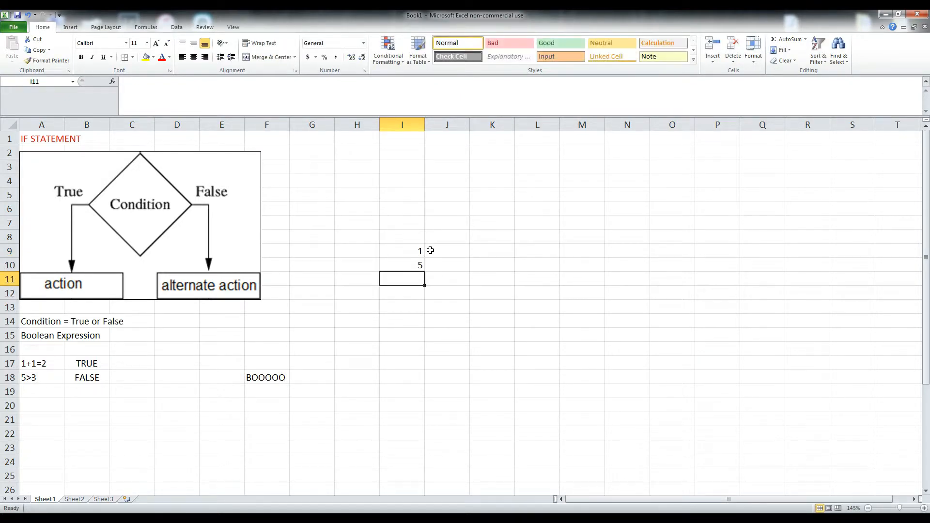
- Change the logical test of the IF formula in cell F18 to I9<I10
left_click(264, 379)
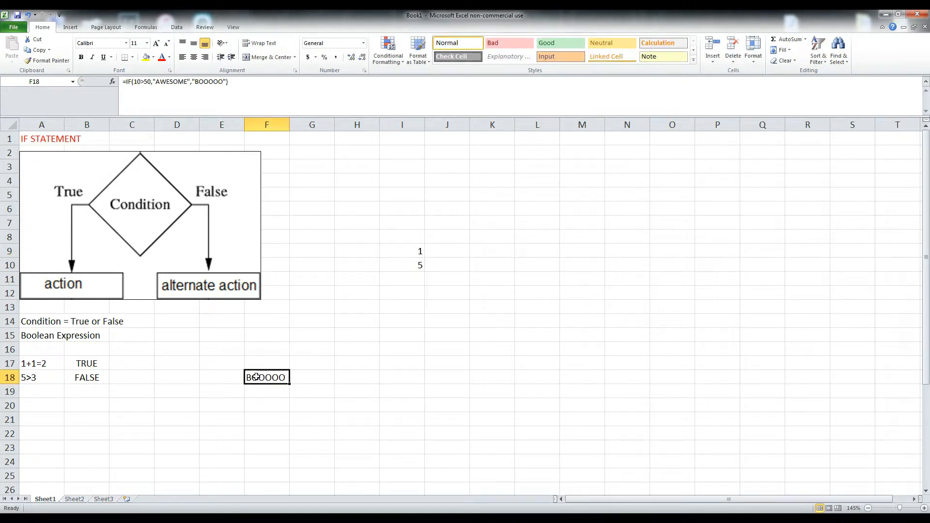
left_click(151, 81)
key("BackSpace")
key("BackSpace")
key("BackSpace")
key("BackSpace")
key("BackSpace")
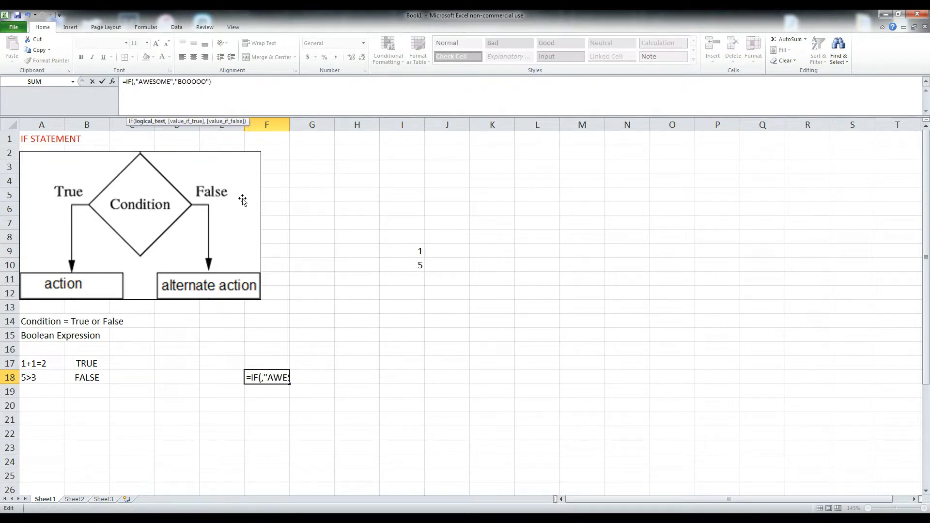
left_click(415, 252)
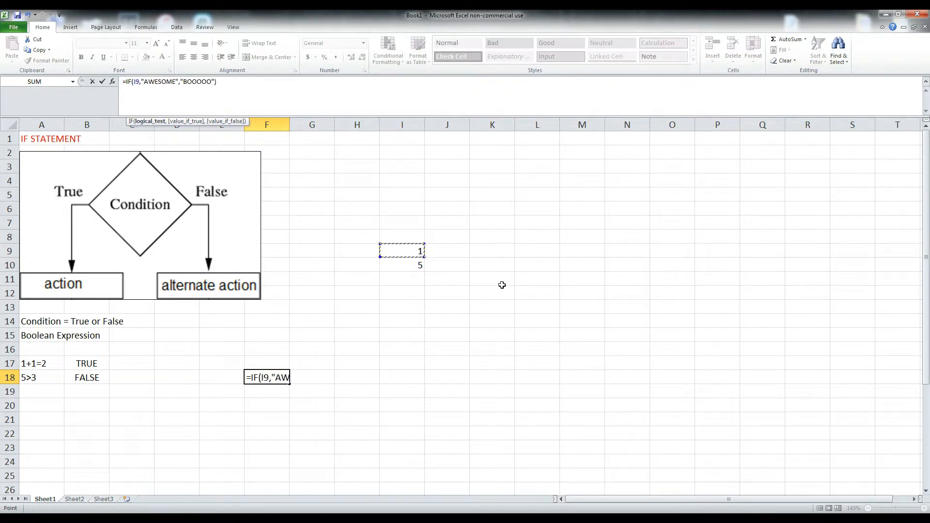
type("<")
left_click(420, 266)
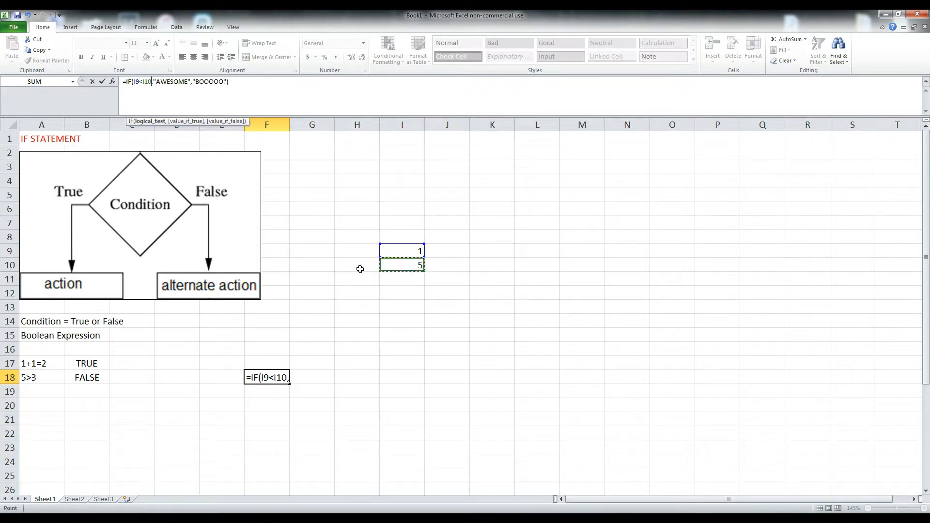
left_click(172, 92)
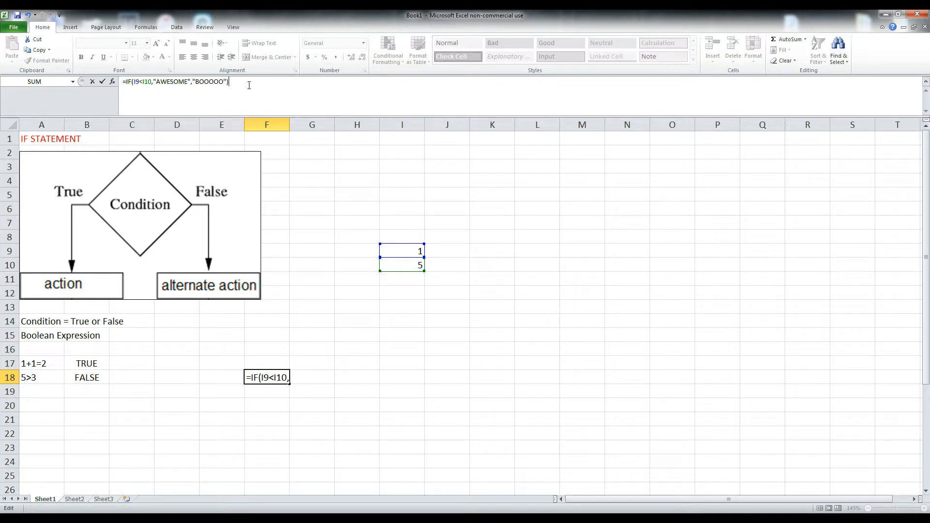
key("Return")
left_click(273, 372)
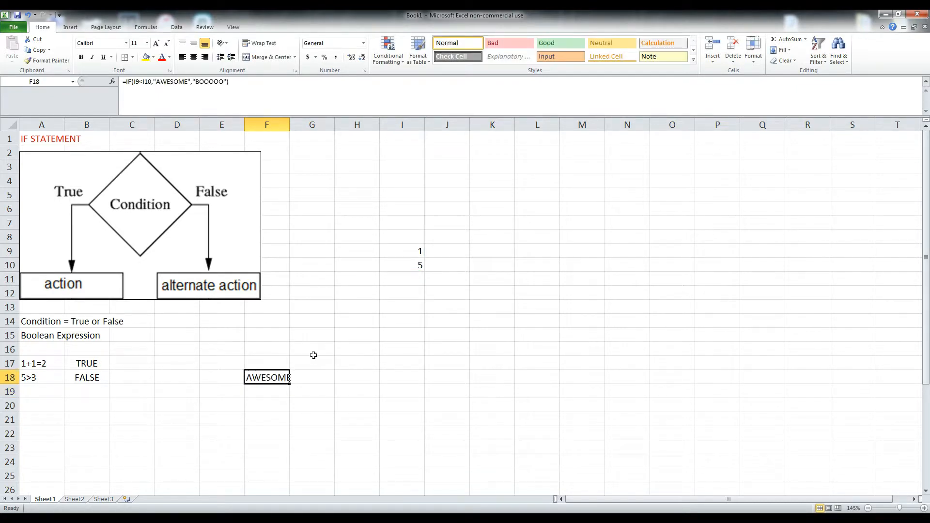
- Examine the value-if-false argument "BOOOOO" in the IF formula of cell F18
left_click(330, 350)
left_click(269, 372)
left_click_drag(227, 82, 196, 81)
left_click(224, 86)
left_click(217, 85)
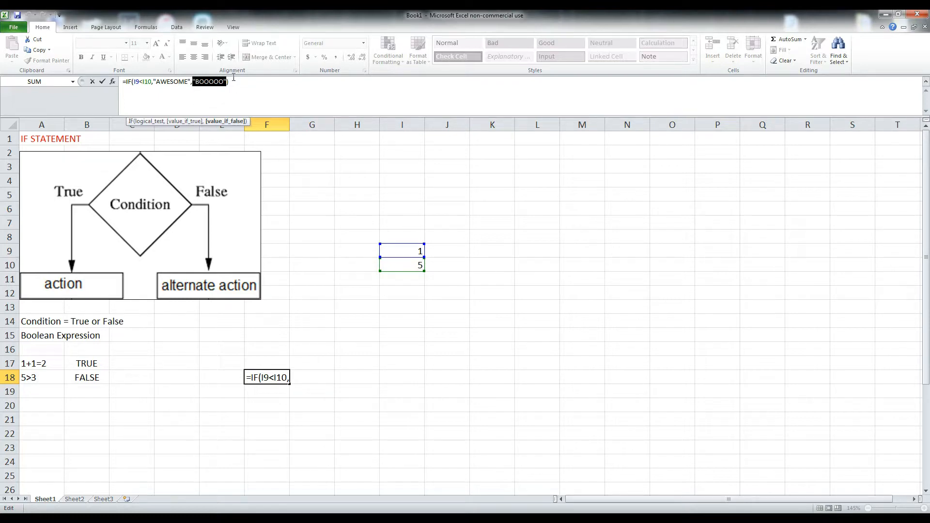
left_click(211, 86)
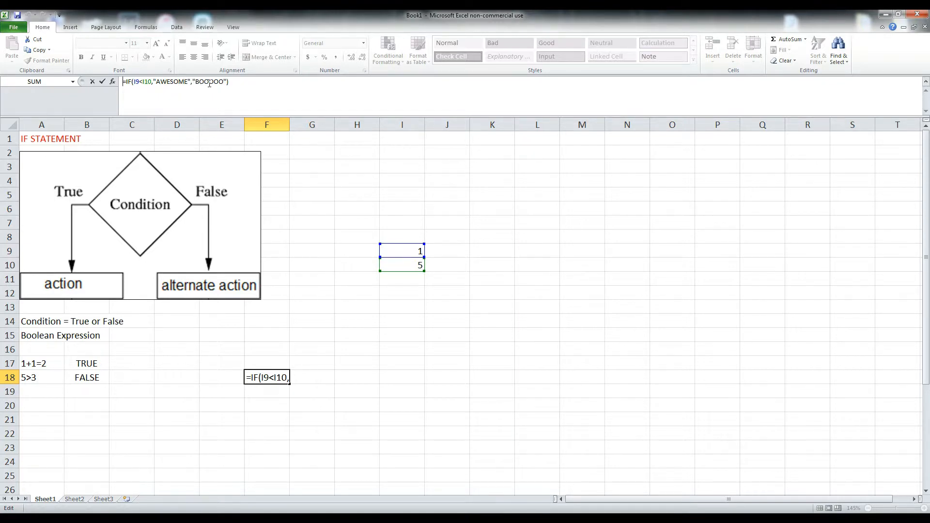
left_click_drag(225, 81, 194, 79)
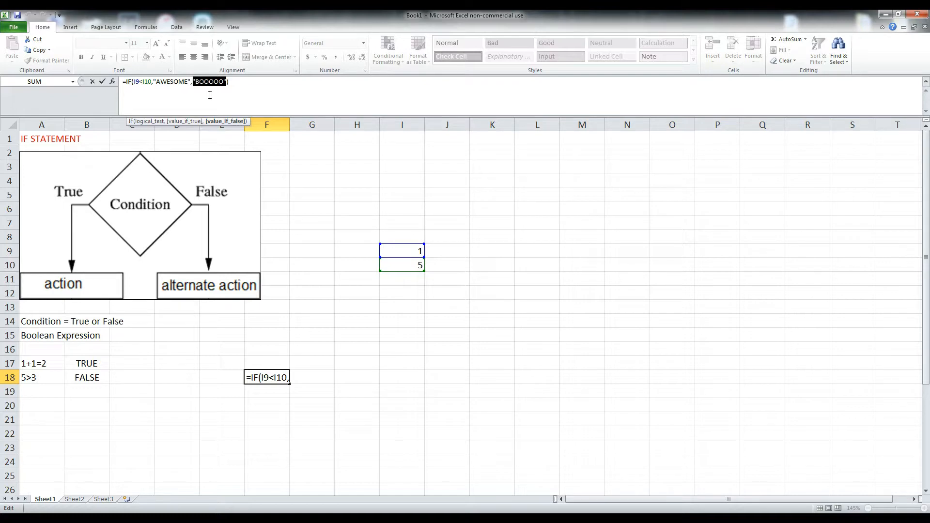
left_click(227, 81)
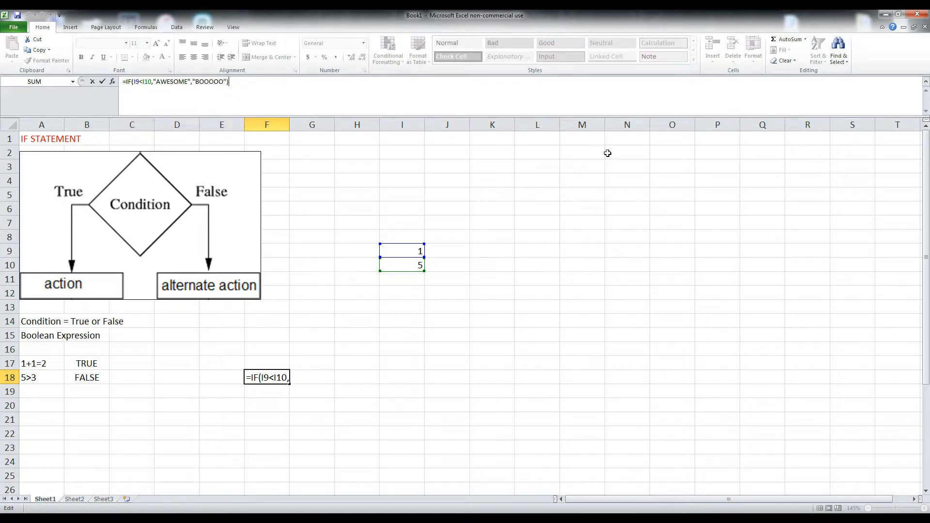
key("Return")
- Enter the column headers Student in cell E33 and Score in cell F33, beside the rating scale
scroll(249, 343, "down", 6)
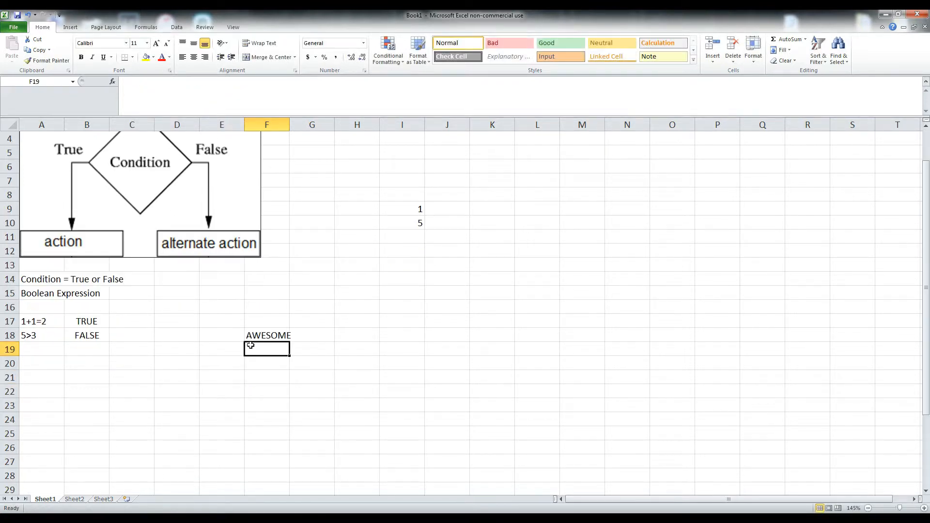
scroll(257, 289, "down", 2)
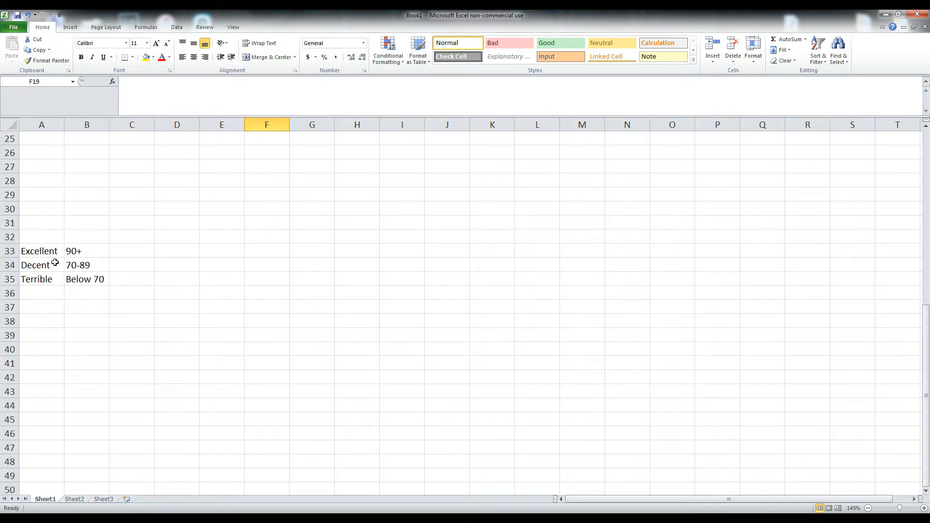
left_click_drag(32, 251, 84, 267)
left_click(208, 293)
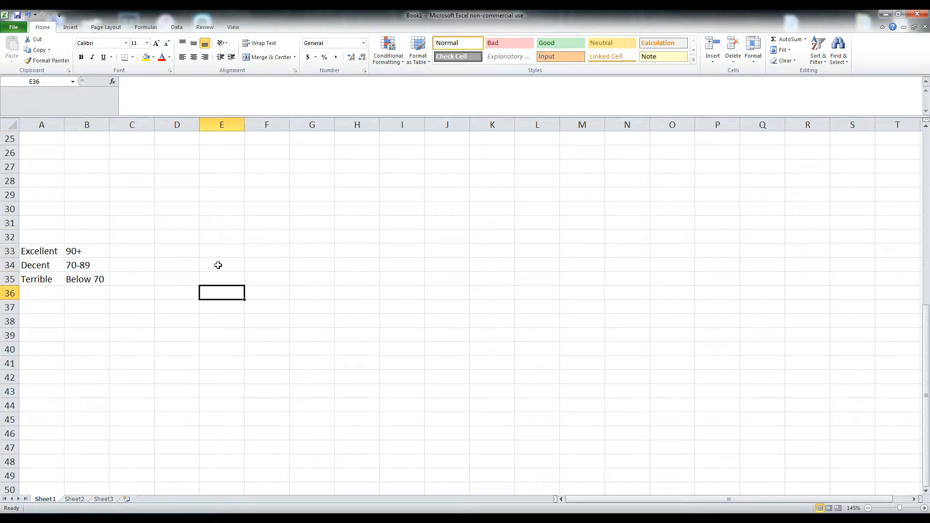
left_click(241, 253)
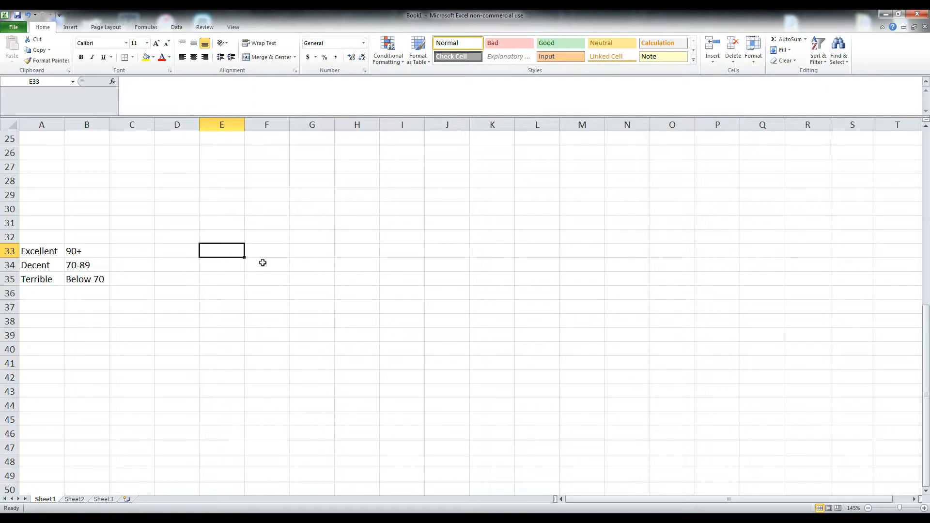
type("Student")
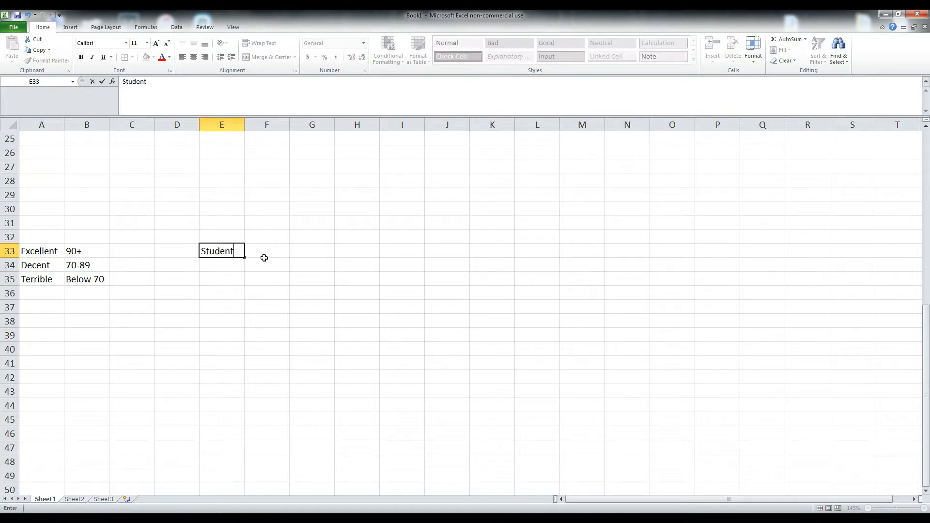
key("Tab")
type("Score")
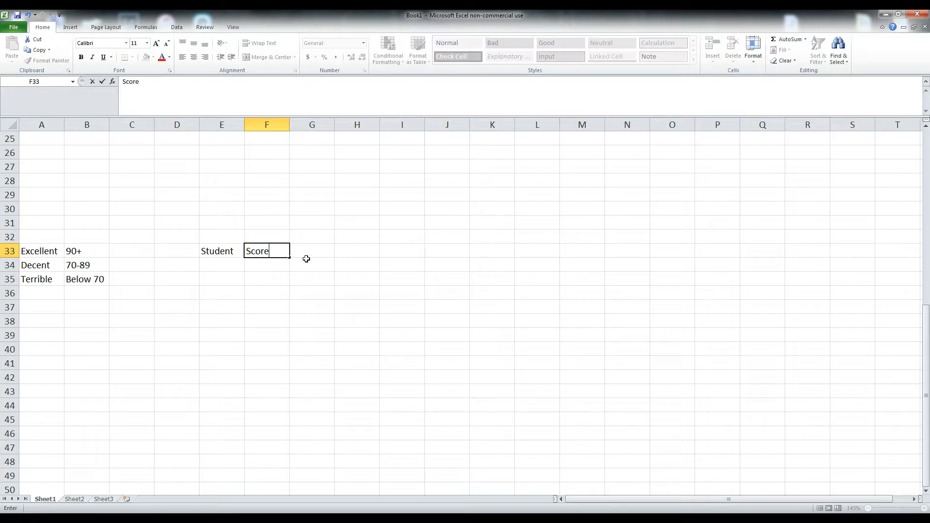
key("Down")
- Apply outline and inside borders to the range E33:F45
left_click_drag(224, 250, 327, 407)
left_click(272, 292)
left_click_drag(220, 256, 269, 412)
right_click(266, 412)
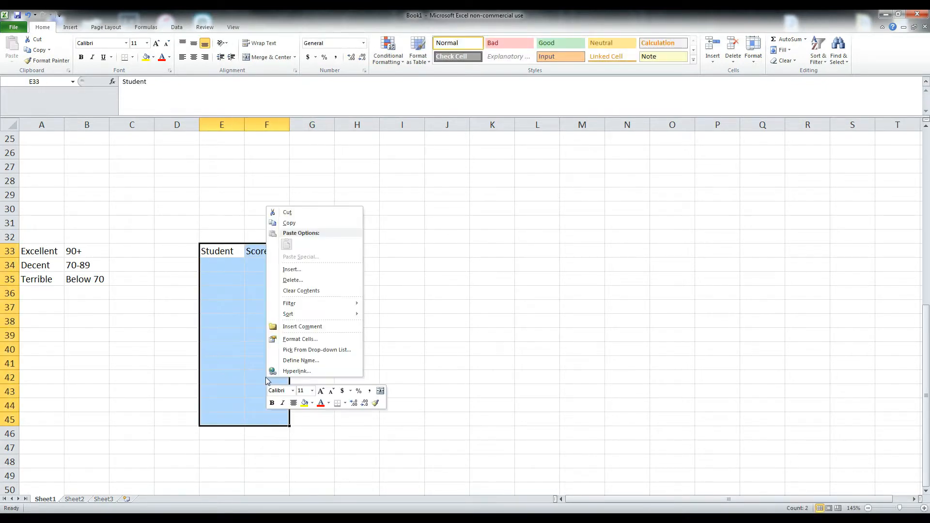
left_click(292, 337)
left_click(304, 268)
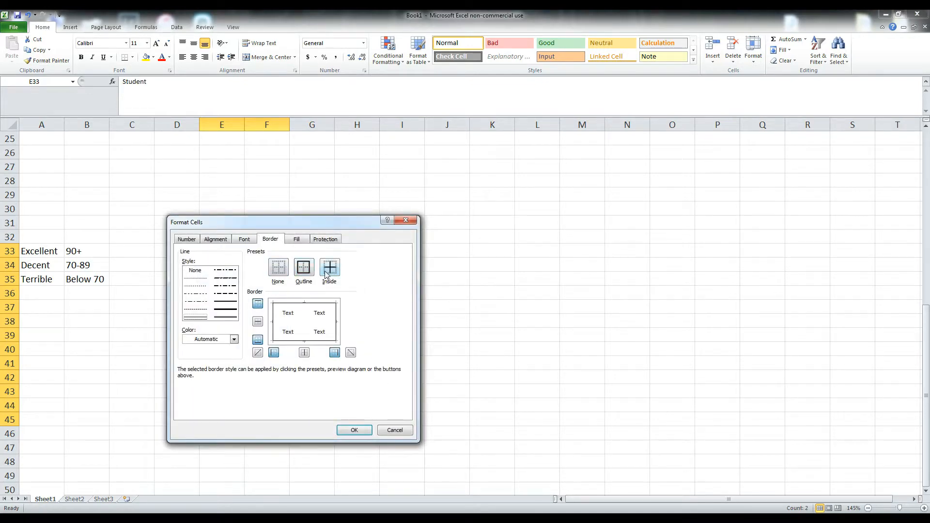
left_click(330, 270)
left_click(355, 431)
left_click(447, 377)
- Make the headers in E33:F33 bold and center the contents of columns E and F
left_click_drag(237, 254, 286, 252)
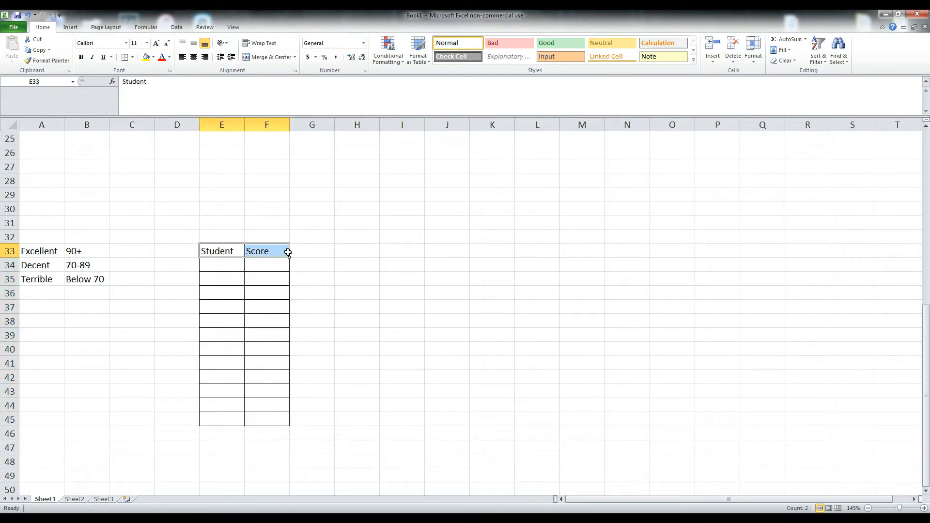
key("ctrl+b")
left_click_drag(222, 125, 260, 127)
left_click(194, 57)
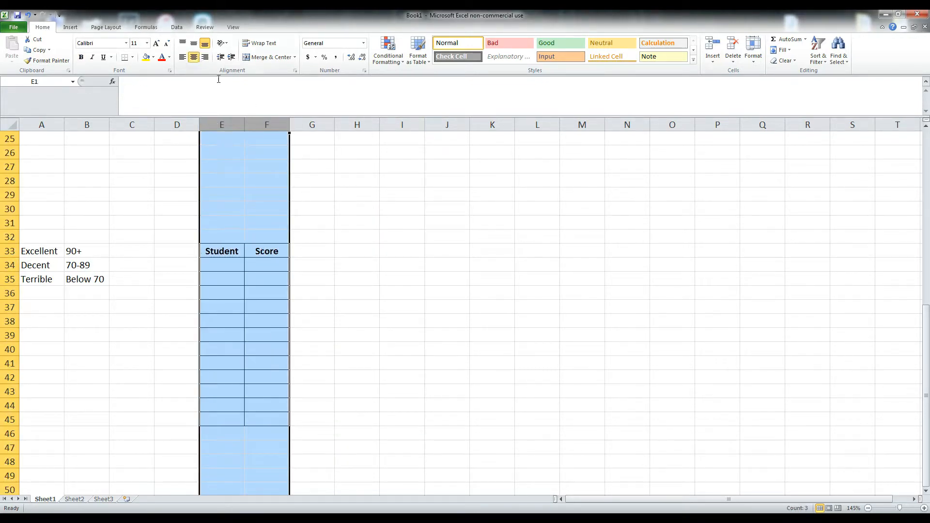
left_click_drag(328, 192, 339, 196)
- Fill the header cells E33:F33 with a light blue theme color
left_click_drag(239, 249, 257, 251)
left_click(153, 57)
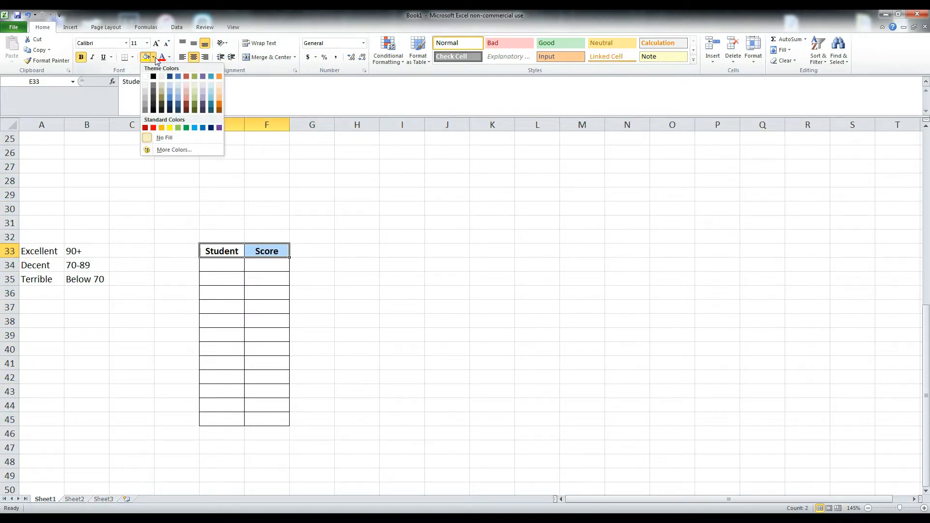
left_click(177, 84)
left_click(357, 195)
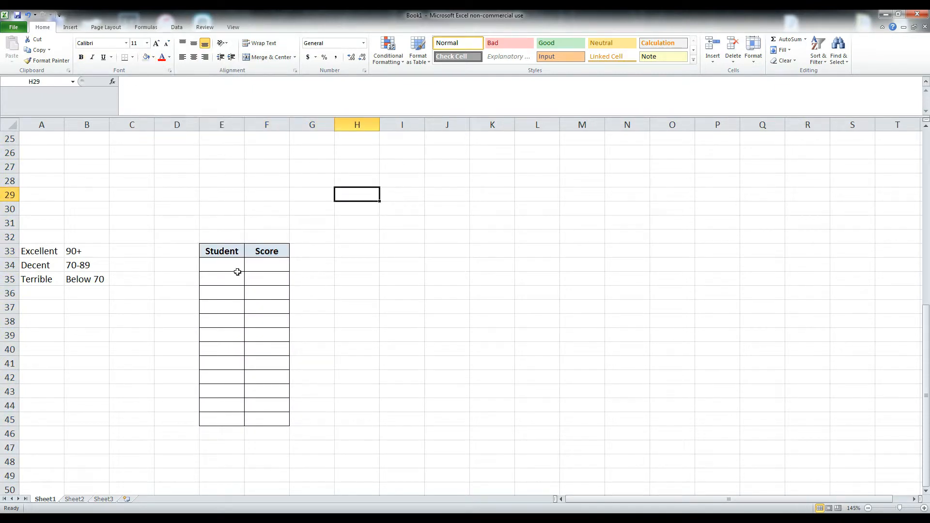
- Enter the first names of nine students in the Student column, cells E34 to E42
left_click(216, 265)
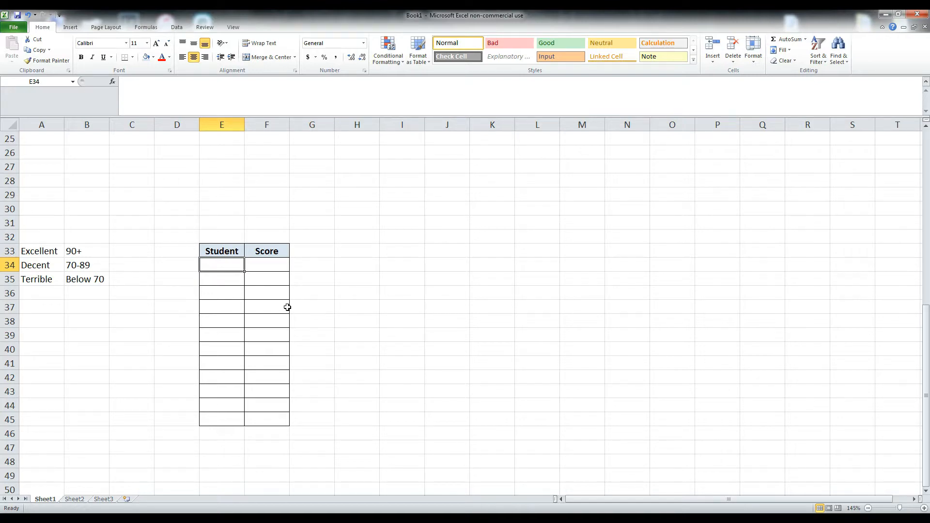
type("Greg")
key("Return")
type("Ryan")
key("Return")
type("Coll")
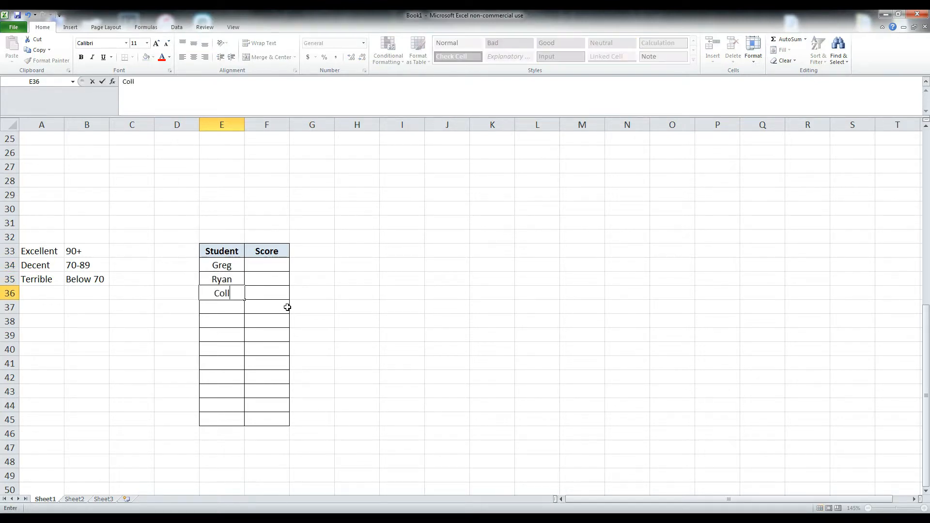
type("in")
key("Return")
type("Casey")
key("Return")
type("Garrett")
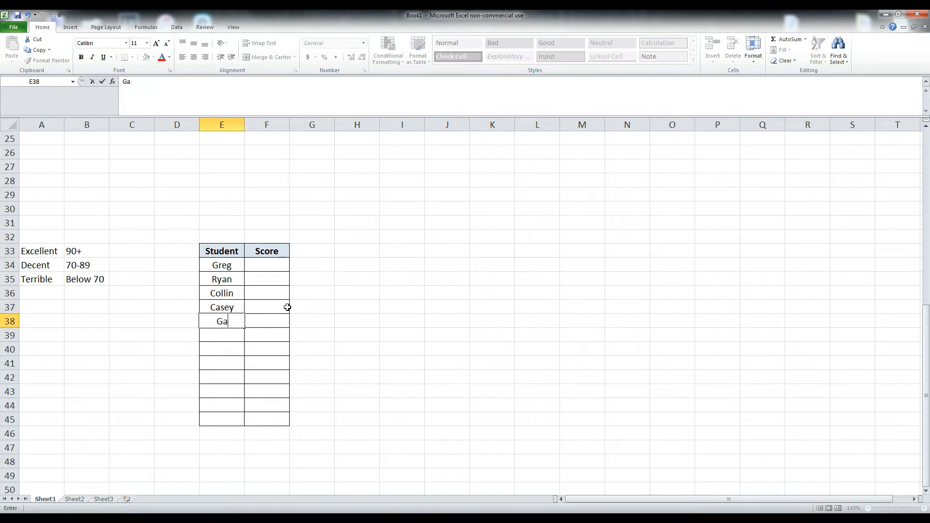
key("Return")
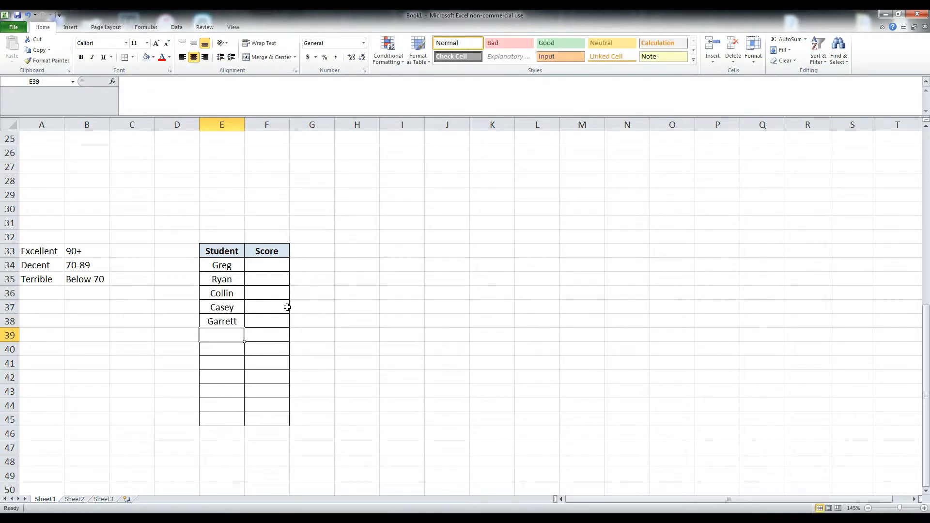
type("Xach")
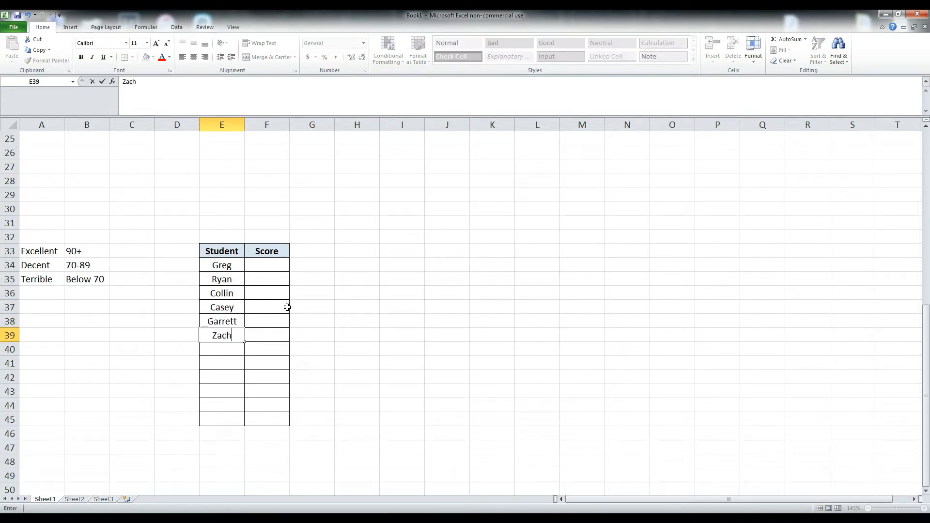
key("Return")
type("Brittany")
key("Return")
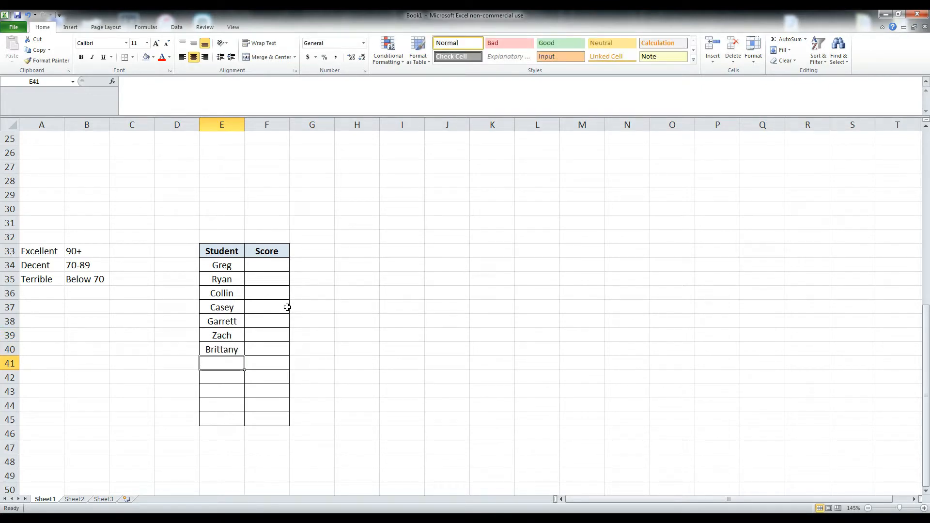
type("Brett")
key("Return")
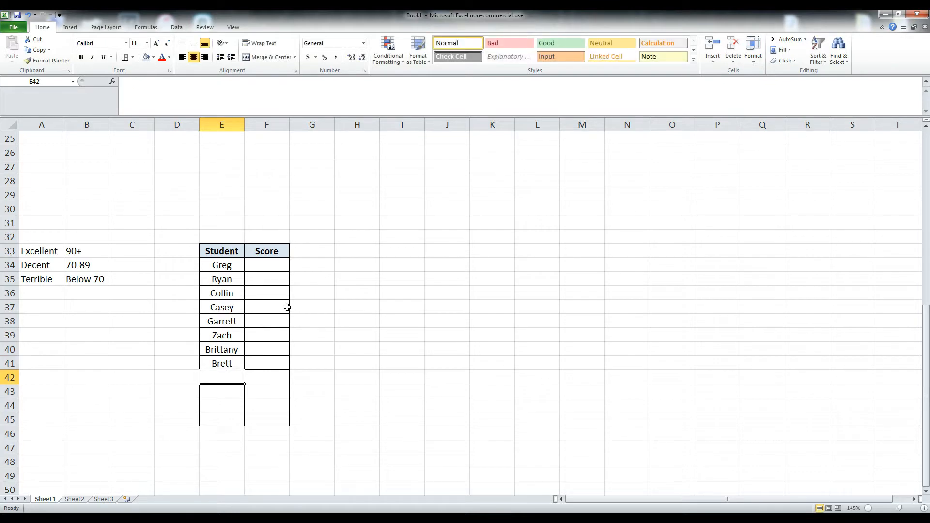
type("Steven")
key("Return")
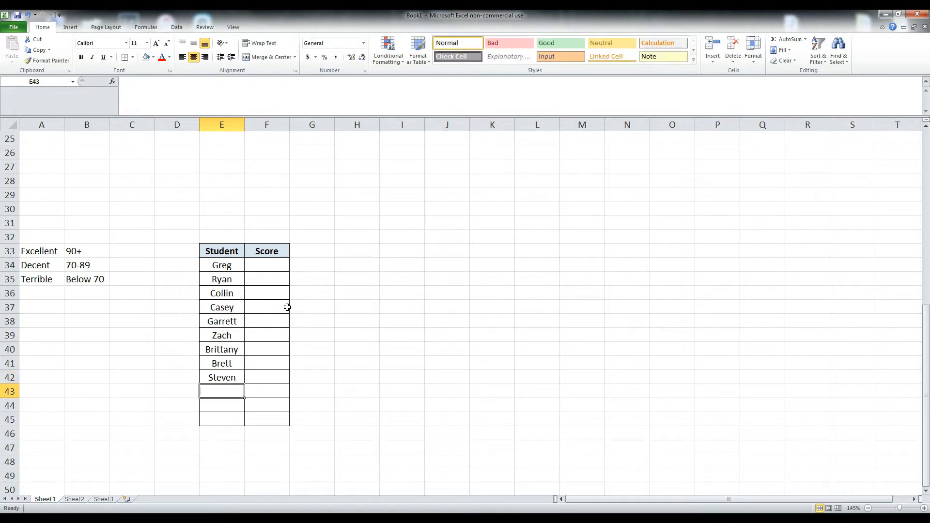
- Copy the three student names in E38:E40 into the empty cells E43:E45
left_click_drag(219, 321, 226, 348)
key("ctrl+c")
left_click(224, 392)
key("ctrl+v")
double_click(446, 377)
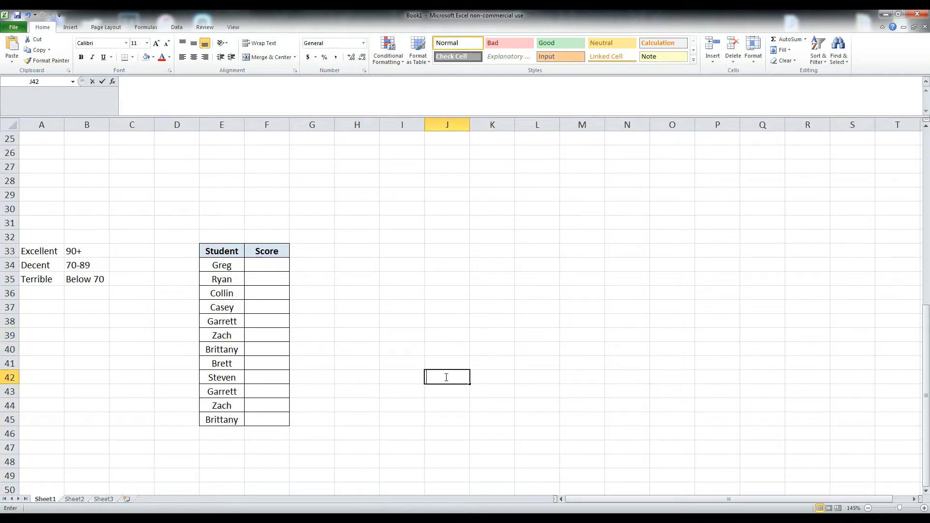
left_click_drag(220, 274, 227, 446)
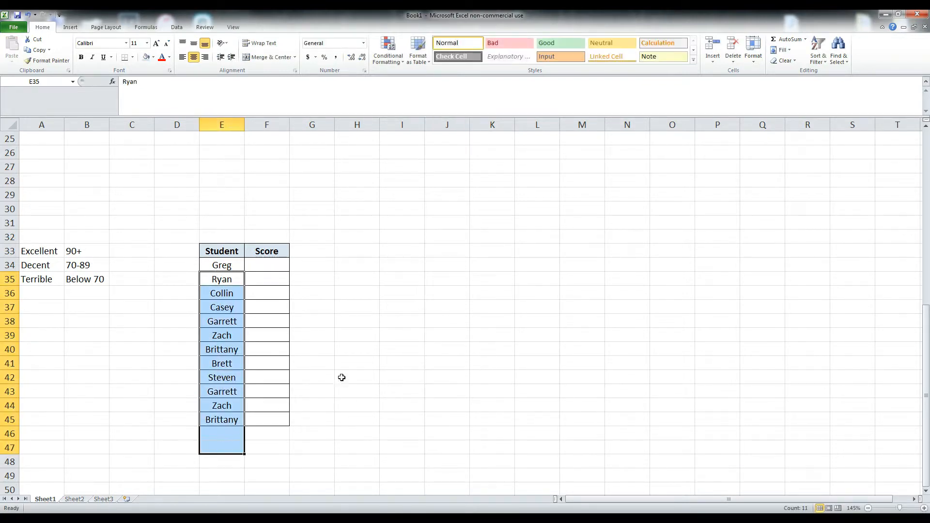
left_click(341, 378)
- Enter the scores 50, 70, 90, 95, 20, 80, 72, 64, 28, 59, 78 and 100 in cells F34 to F45
left_click(268, 274)
left_click(279, 267)
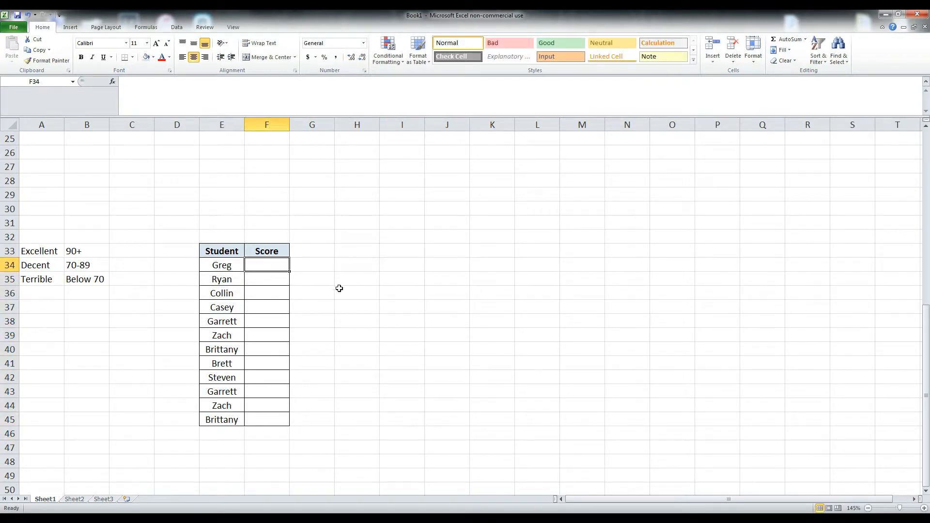
type("50")
key("Return")
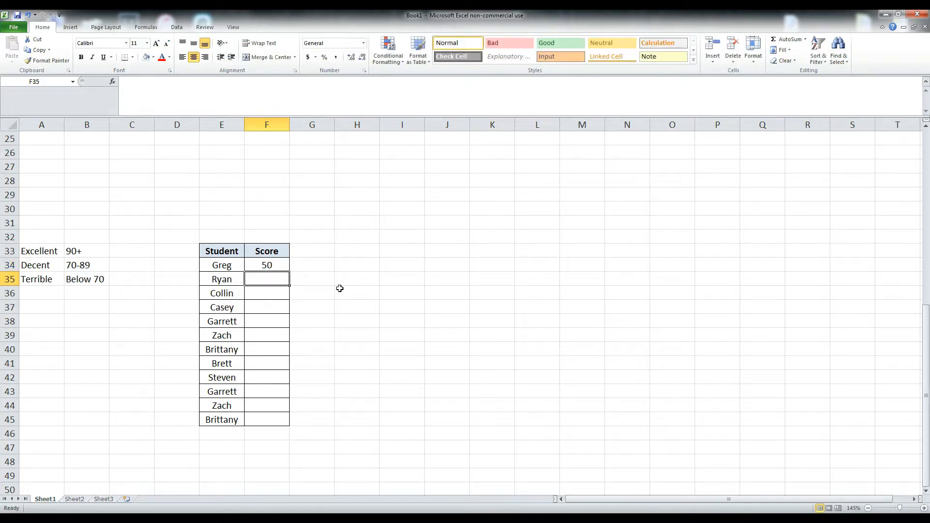
type("70")
key("Return")
type("90")
key("Return")
type("9")
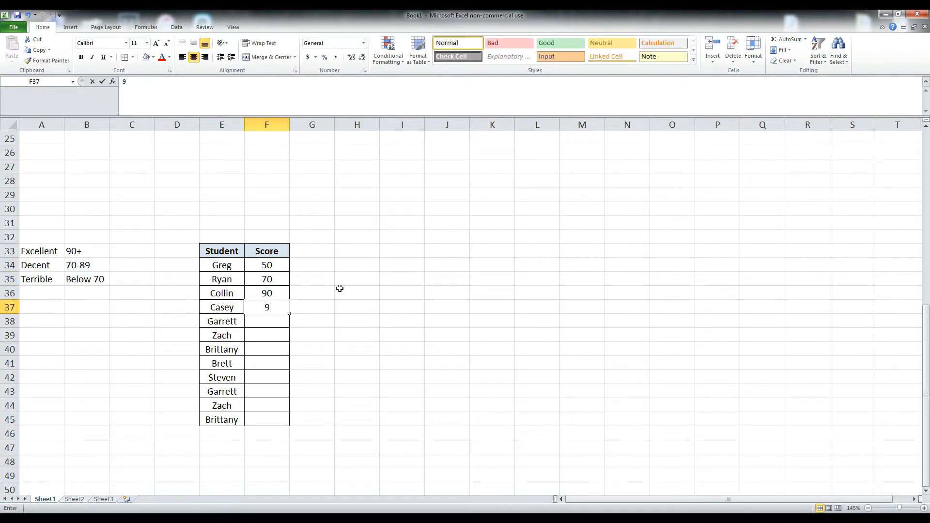
type("5")
key("Return")
type("20")
key("Return")
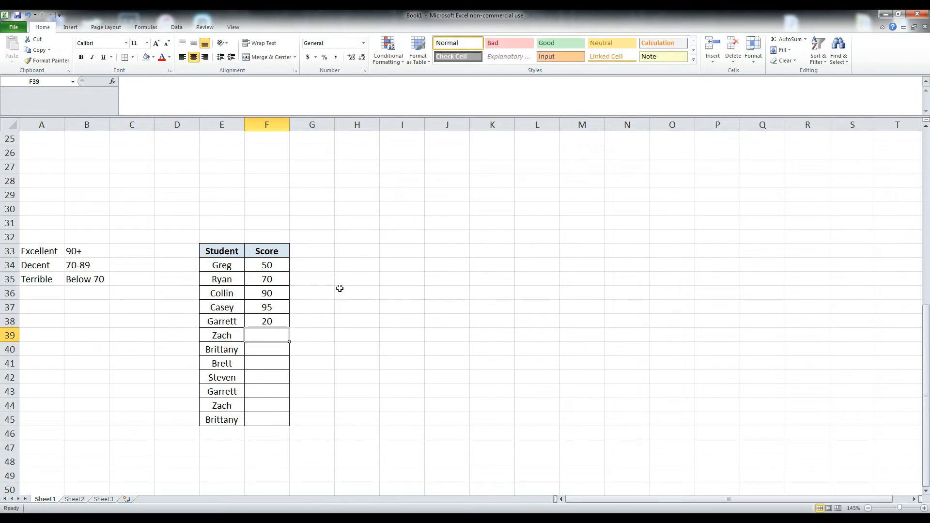
type("80")
key("Return")
type("72")
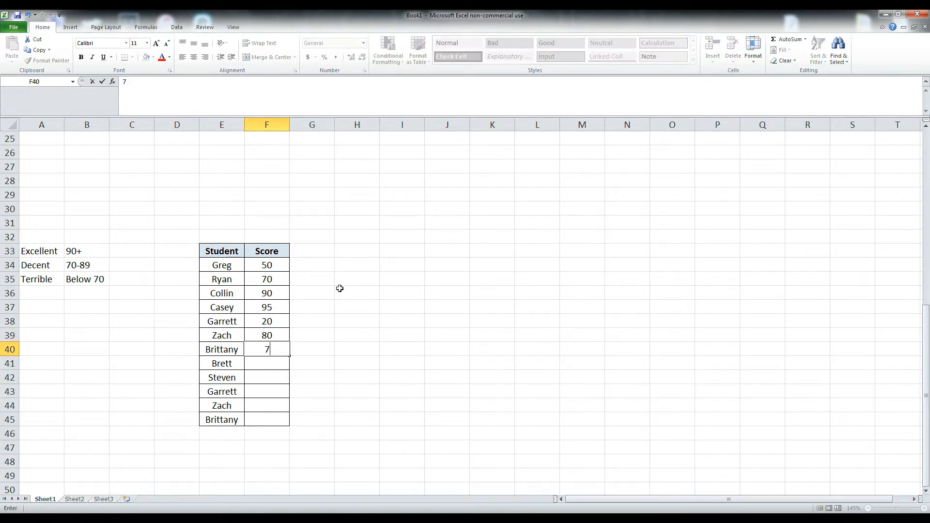
key("Return")
type("64")
key("Return")
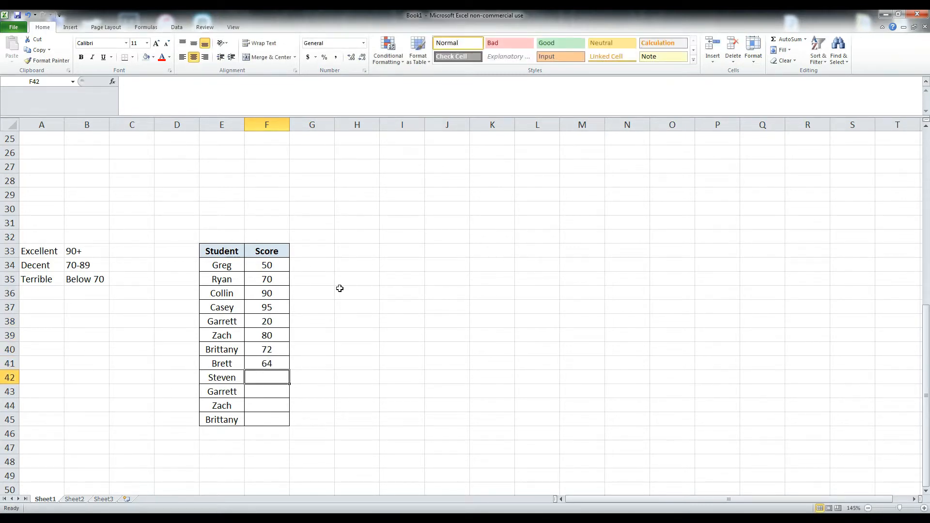
type("28")
key("Return")
type("59")
key("Return")
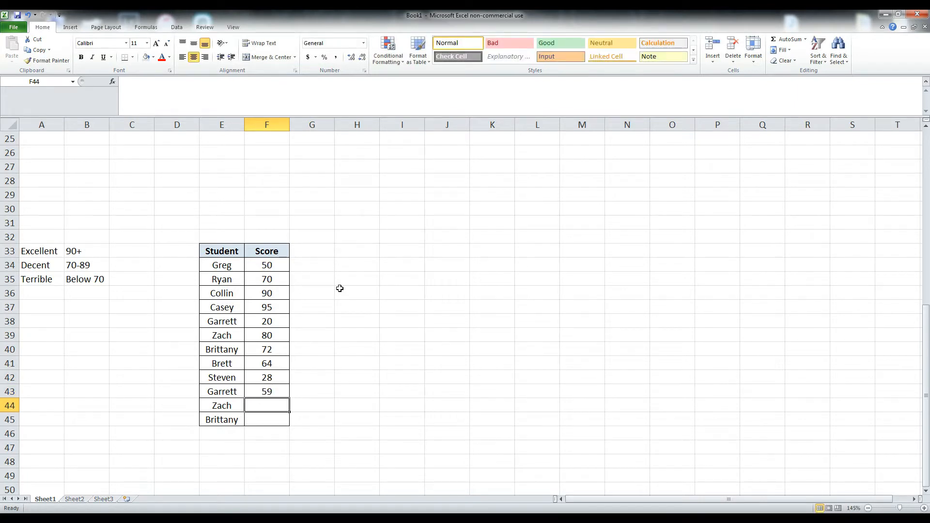
type("78")
key("Return")
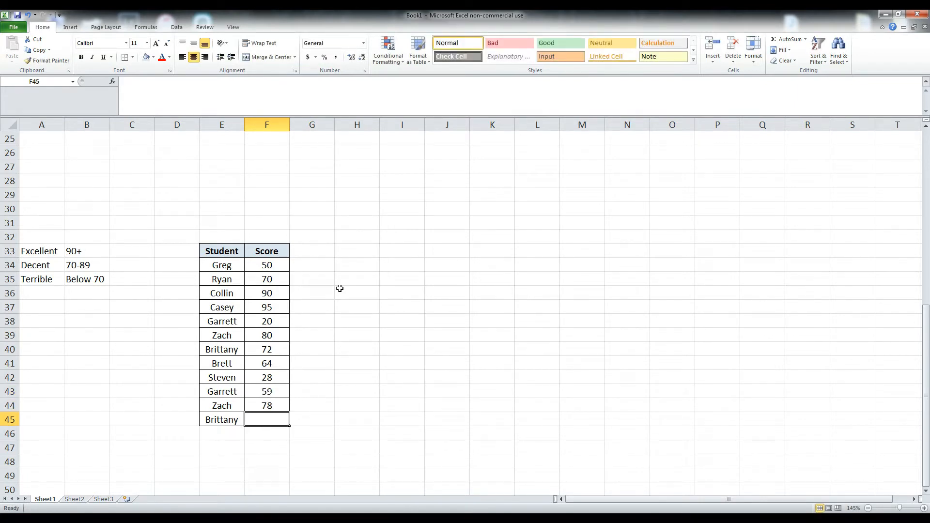
type("100")
key("Return")
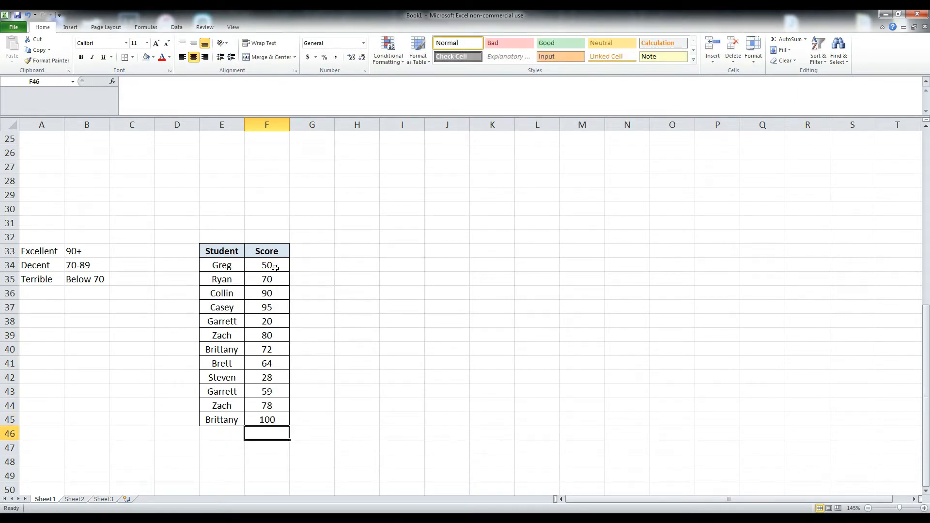
- Copy the Score column F33:F45 into column G from G33 and clear the copied scores in G34:G45
left_click_drag(274, 250, 274, 420)
key("ctrl+c")
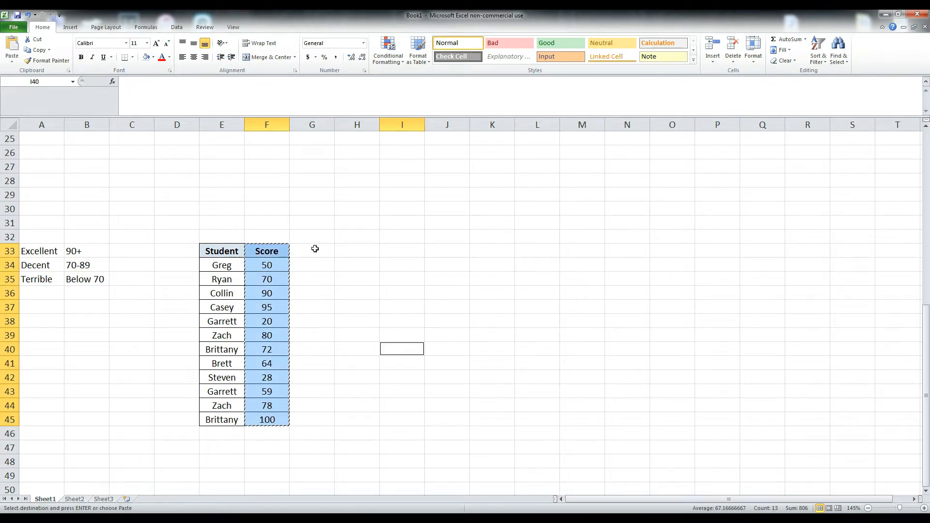
left_click(314, 248)
key("ctrl+v")
left_click_drag(313, 264, 312, 419)
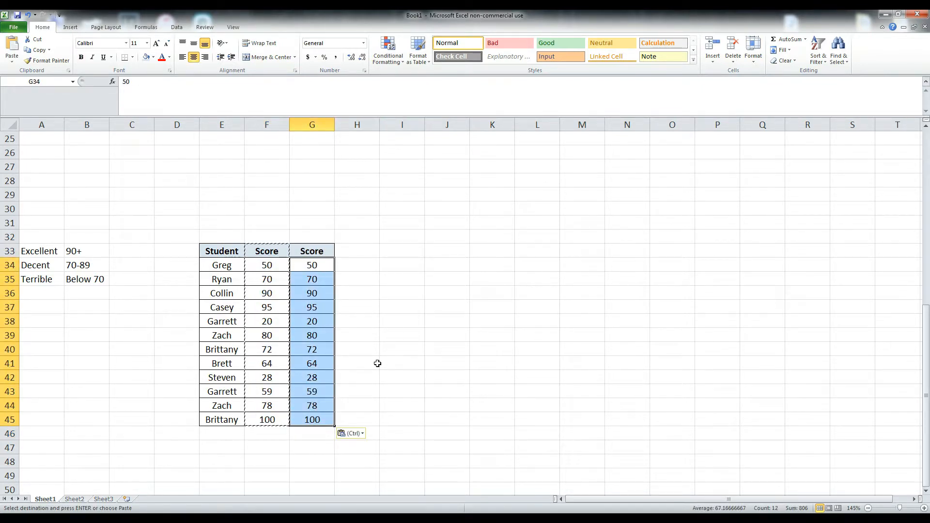
key("Delete")
- Change the header in cell G33 to Result
left_click(323, 251)
double_click(324, 251)
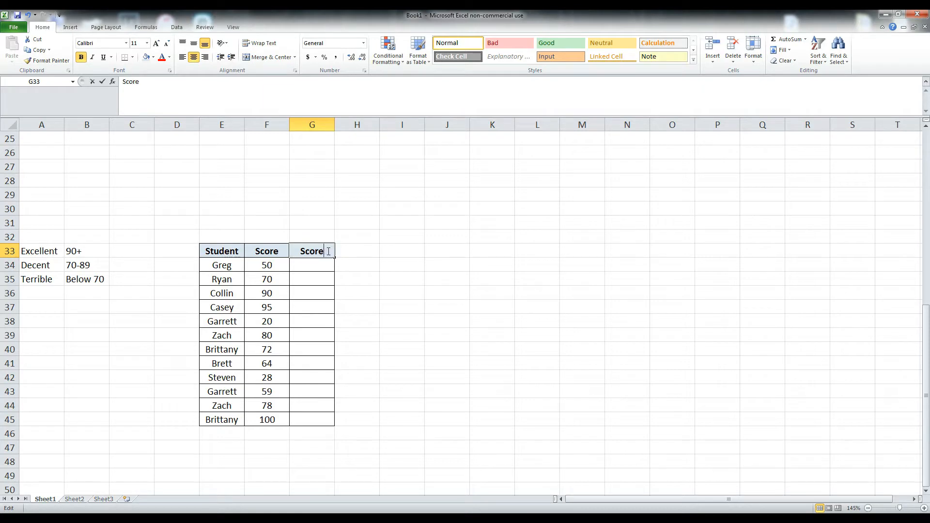
key("BackSpace")
key("BackSpace")
key("BackSpace")
key("BackSpace")
type("R")
key("BackSpace")
key("BackSpace")
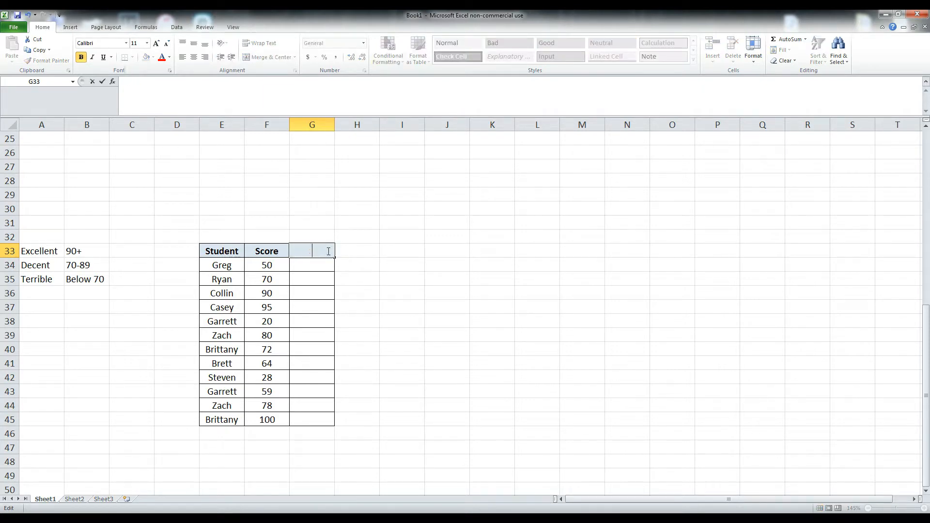
type("Result")
key("Return")
- Review the student names, their scores and the Excellent, Decent and Terrible criteria in A33:B35
left_click_drag(228, 265, 221, 433)
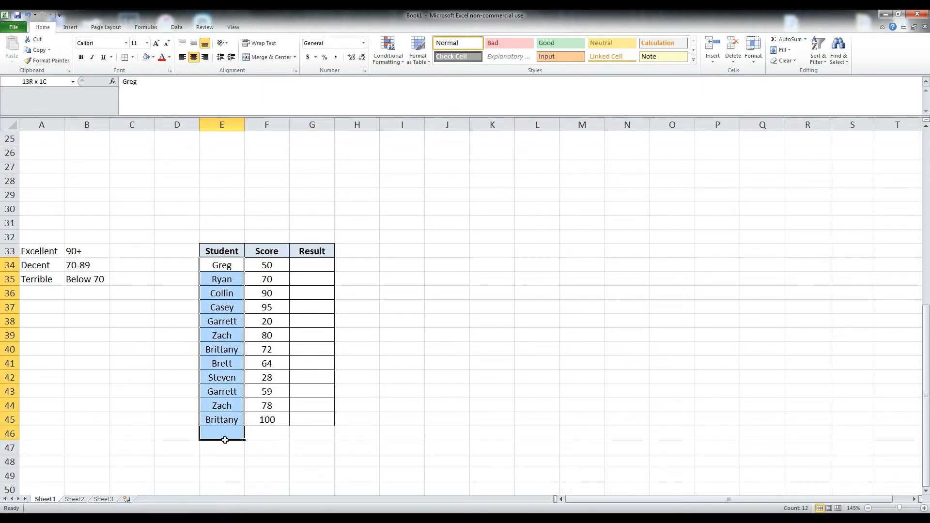
left_click(445, 377)
left_click_drag(266, 264, 266, 433)
left_click(431, 391)
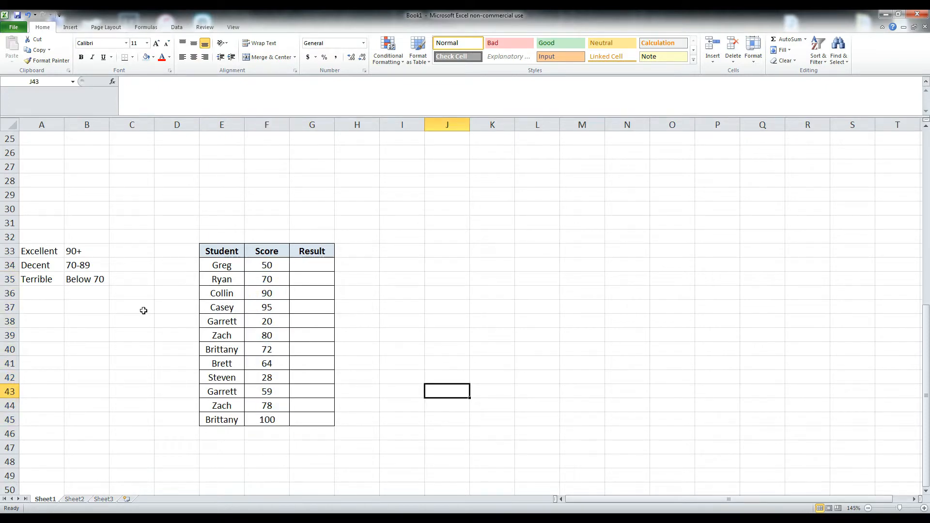
left_click_drag(45, 251, 91, 249)
left_click(122, 247)
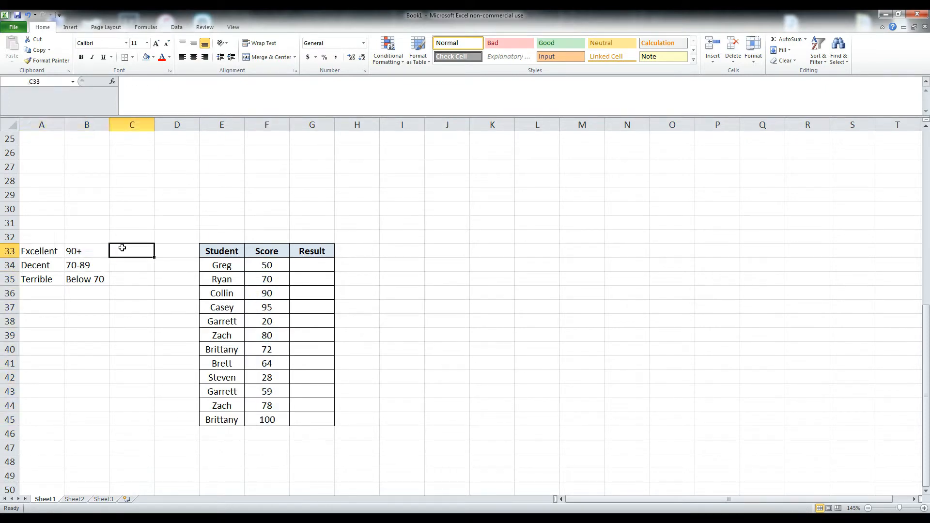
left_click(309, 262)
left_click(65, 252)
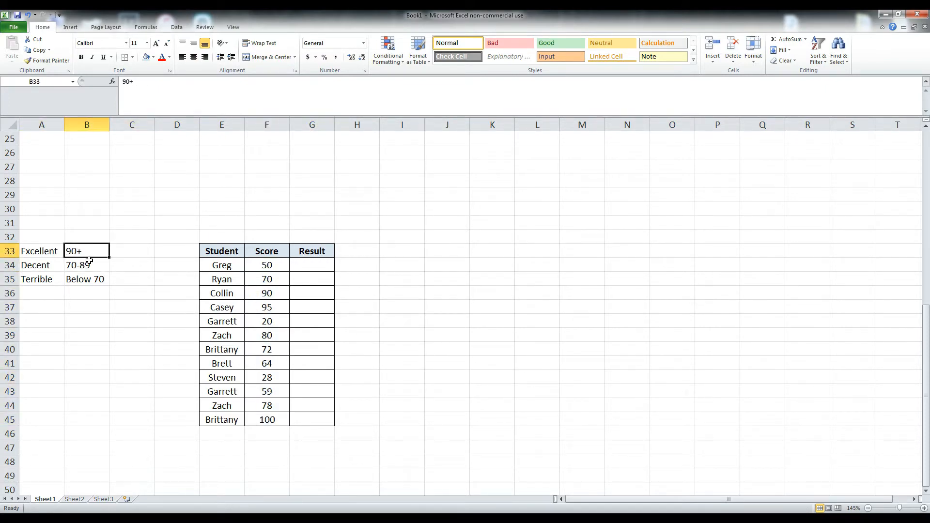
left_click_drag(46, 265, 85, 266)
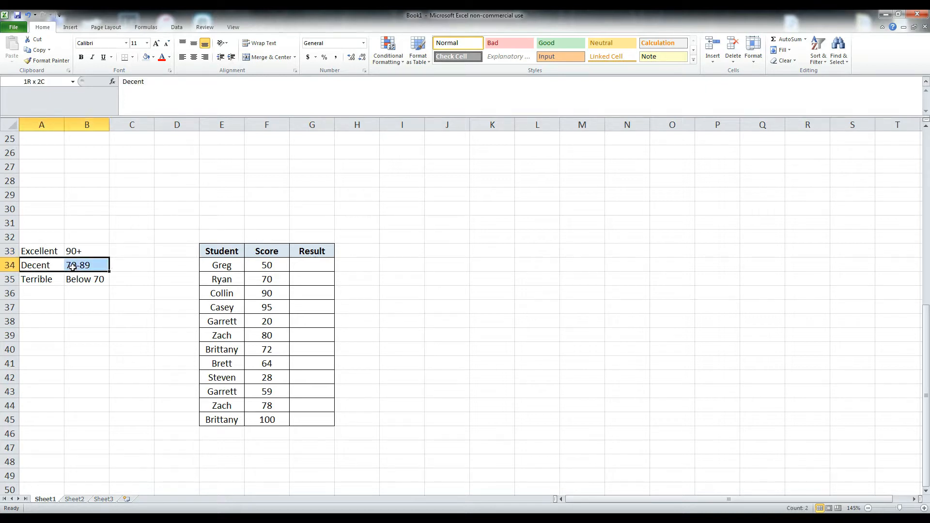
left_click(148, 266)
left_click(76, 267)
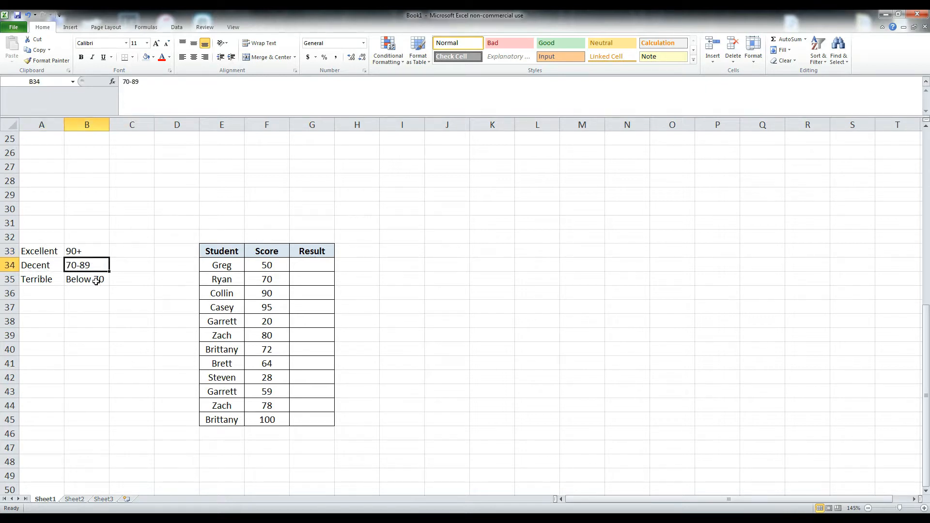
left_click(42, 268)
left_click(76, 268)
left_click(88, 280)
- Widen the Result column G and begin an IF formula in G34 with the logical test F34>=90
left_click_drag(334, 125, 477, 129)
left_click_drag(542, 226, 538, 240)
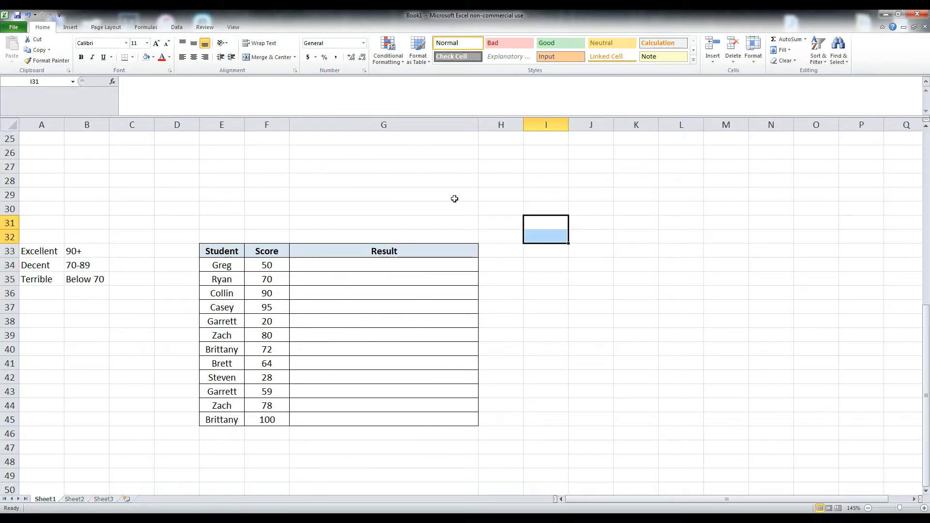
left_click(342, 267)
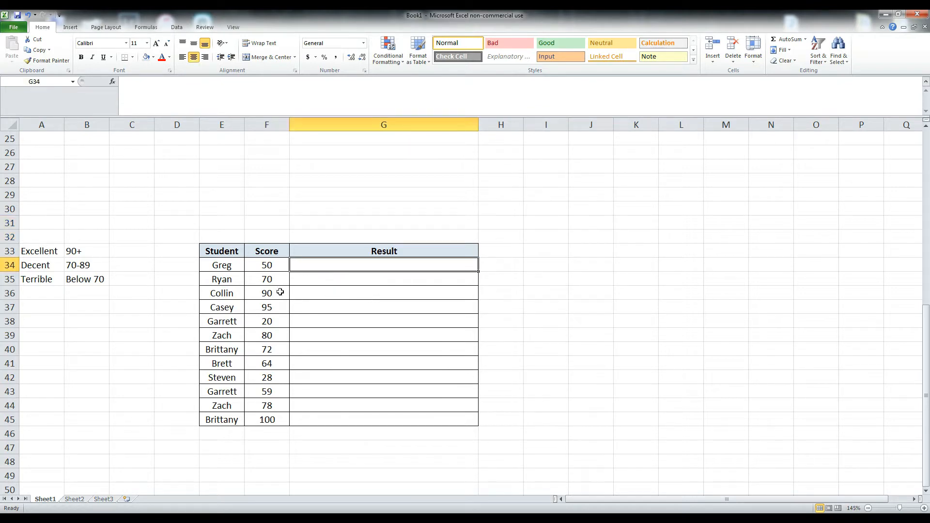
type("=")
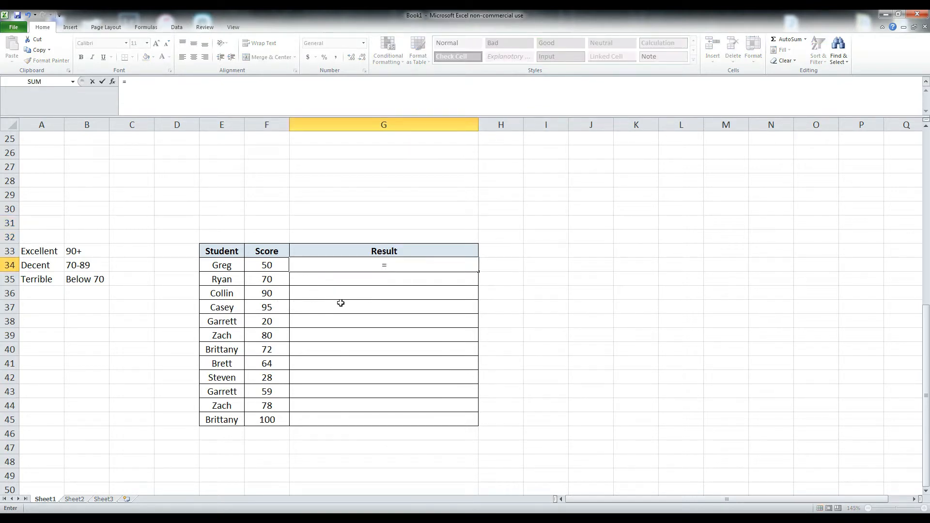
type("if")
key("Tab")
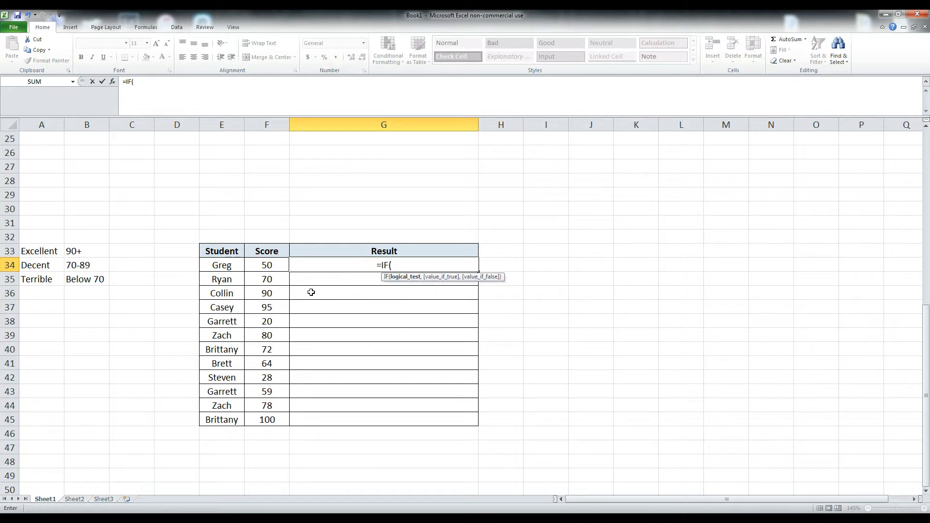
left_click(277, 262)
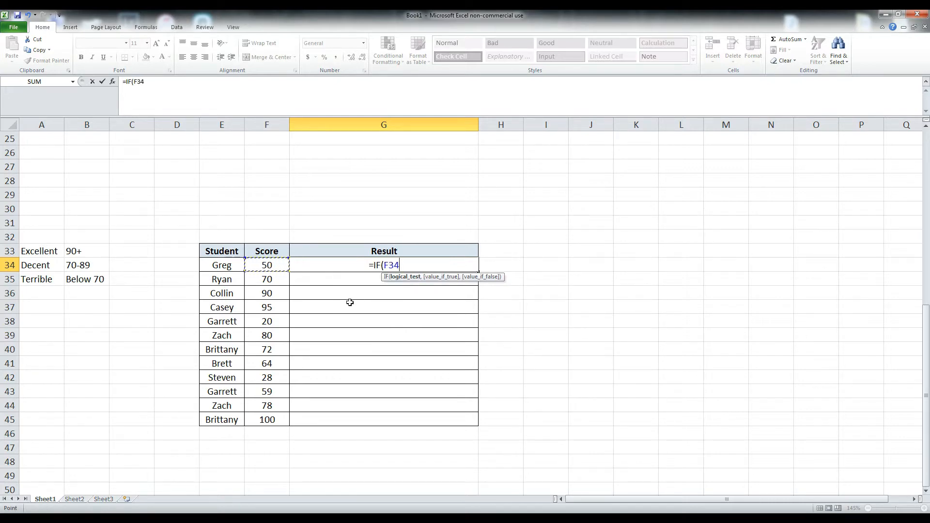
type(">")
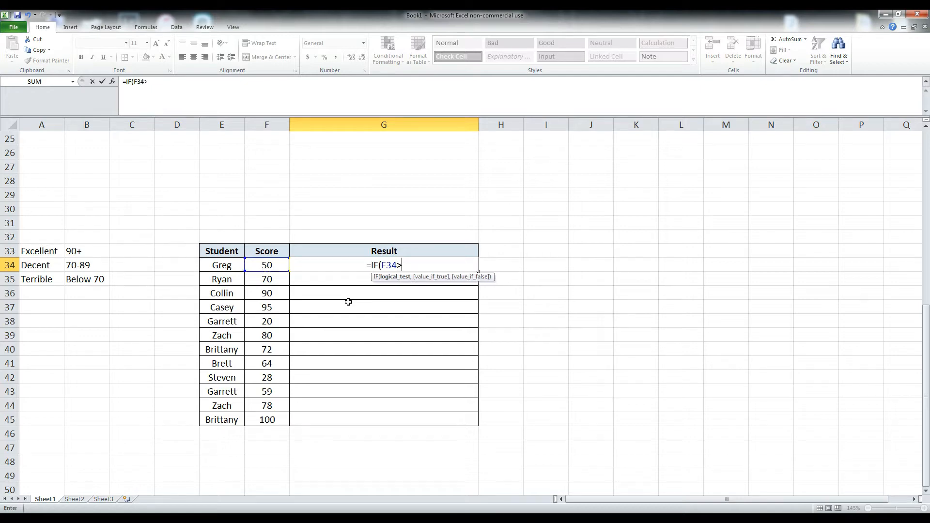
type("=90")
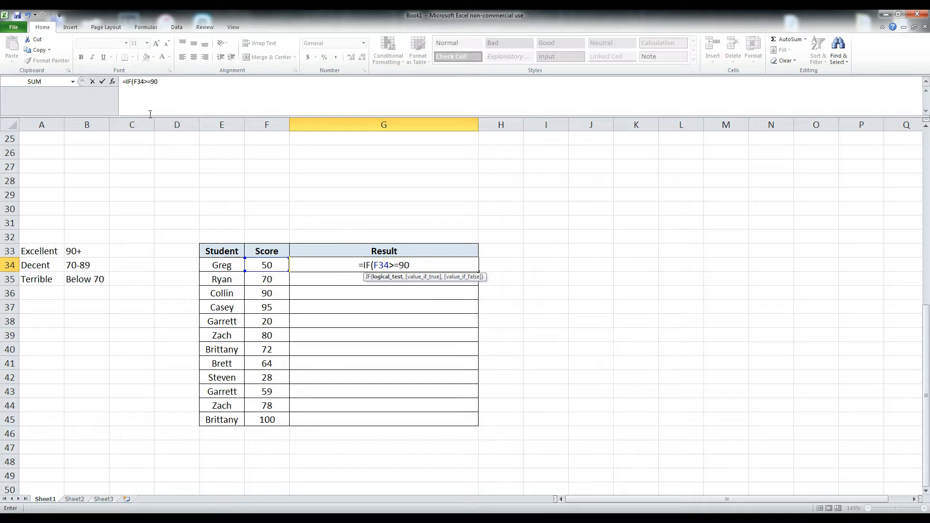
- Add "Excellent" as the value if true in the G34 formula
left_click(165, 90)
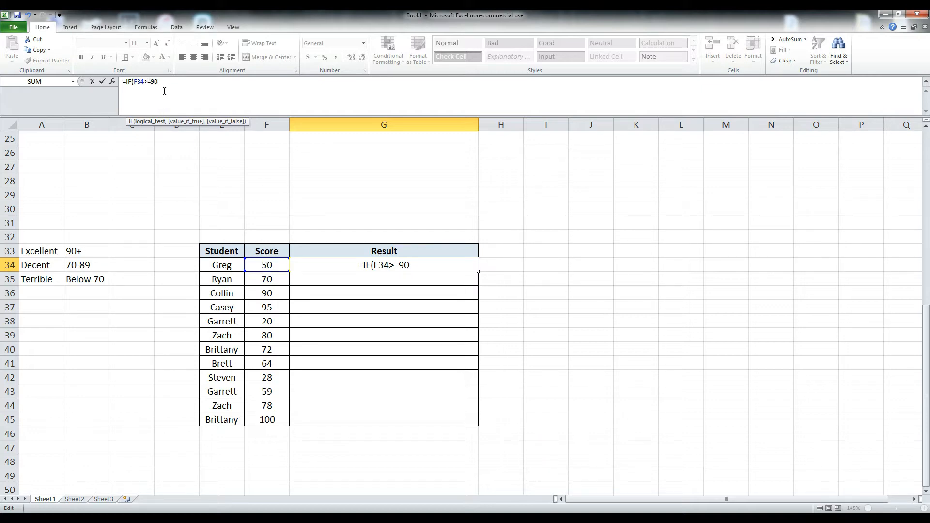
type(",")
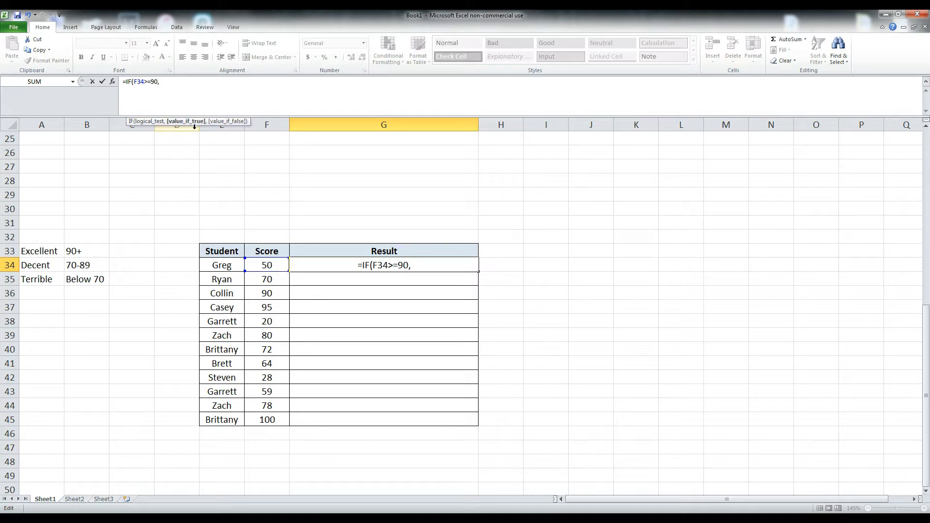
type("\"")
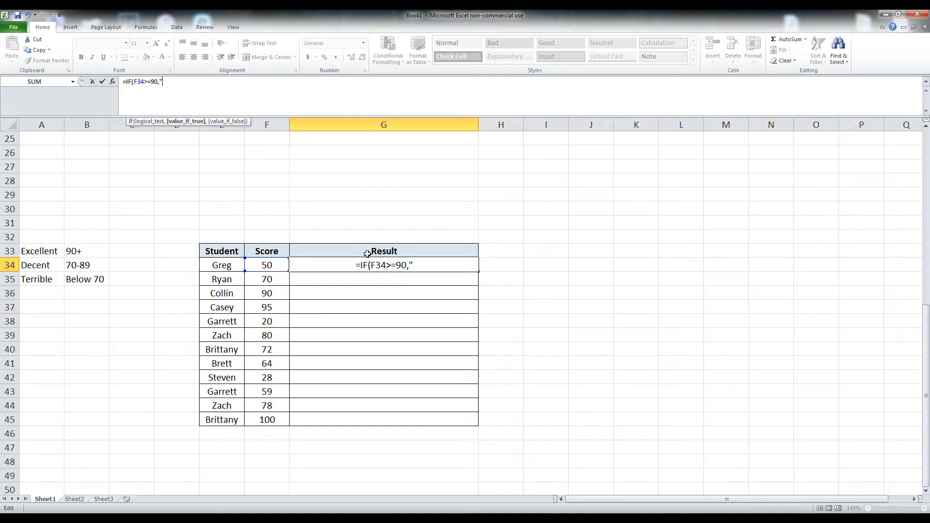
type("Excelle")
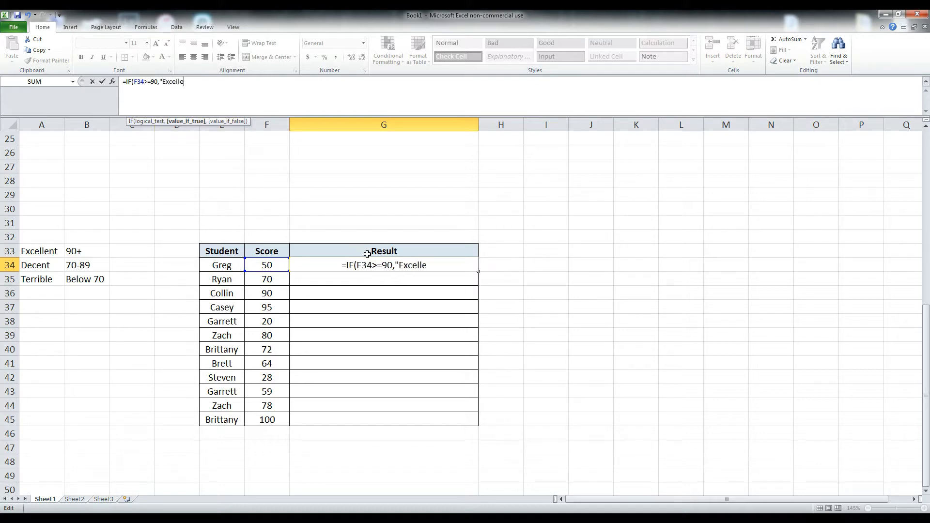
type("nt\"")
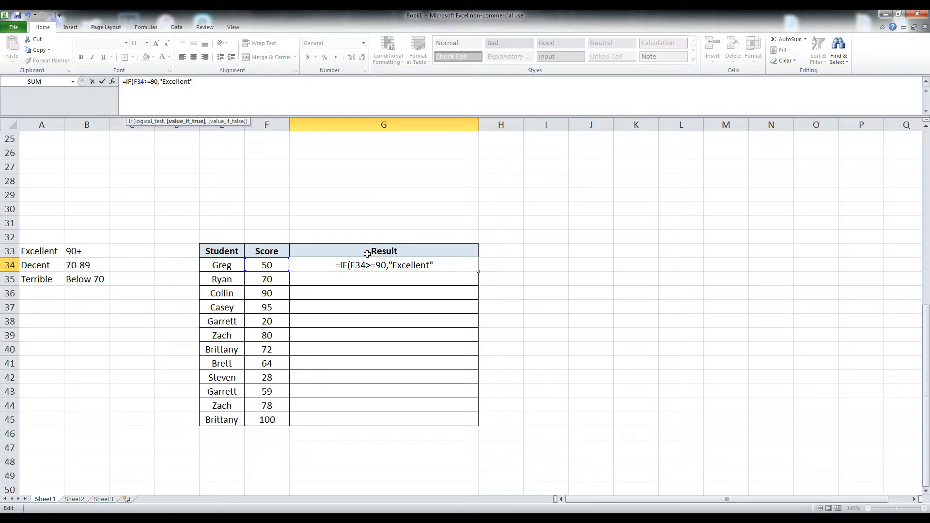
- Nest a second IF as the value if false in the G34 formula, with the logical test F34>=70
type(",")
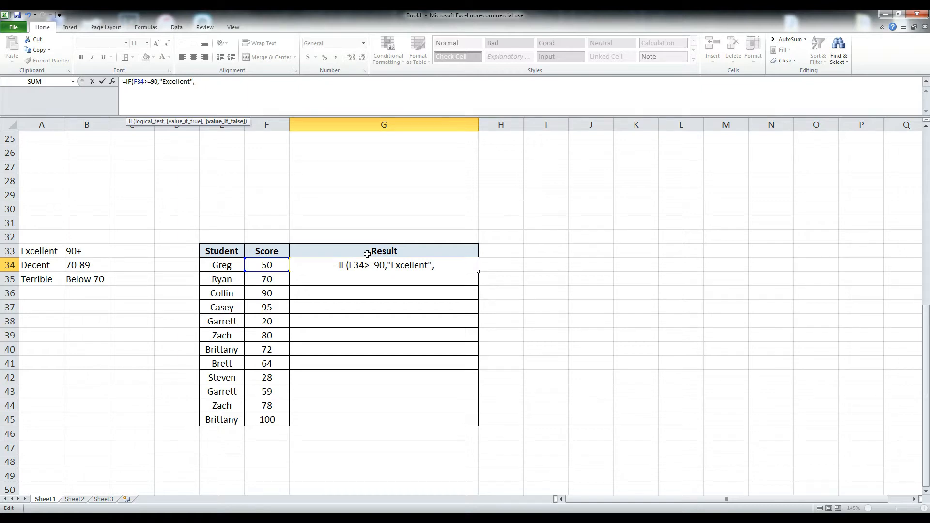
type("IF")
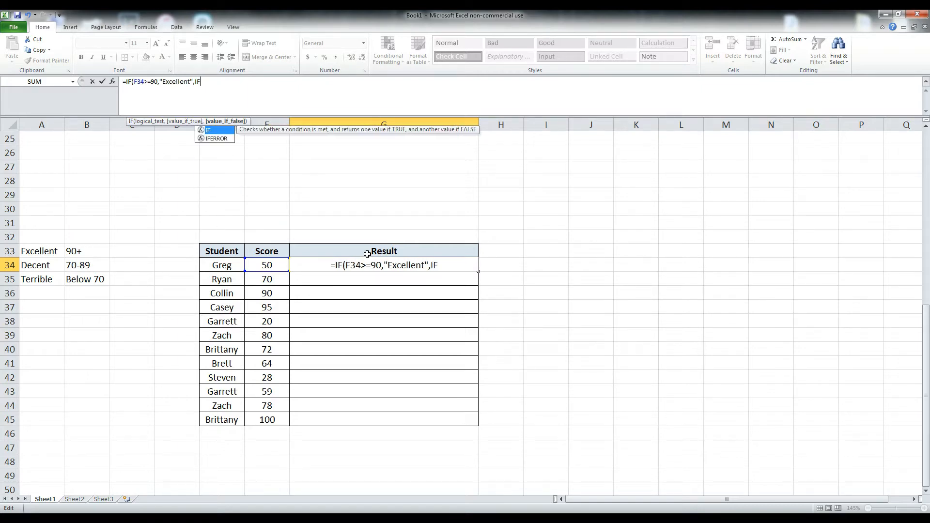
type("(")
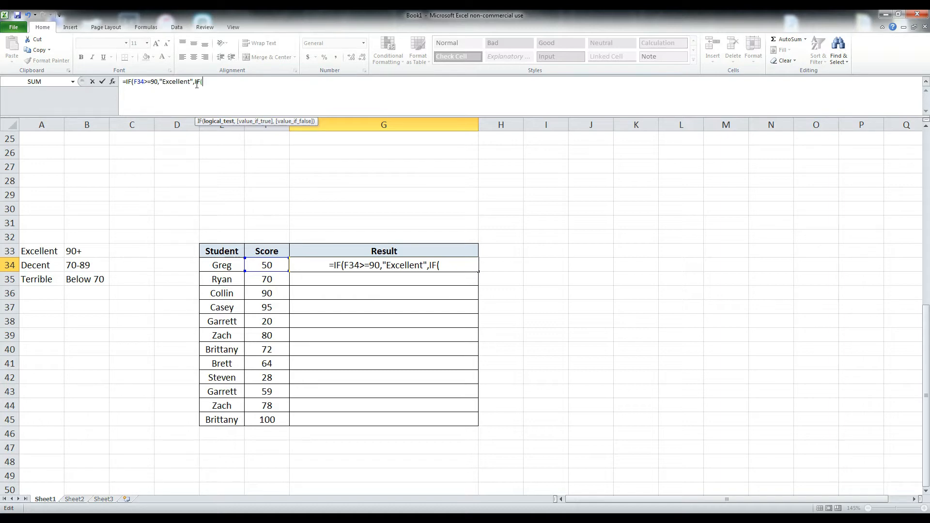
left_click(267, 265)
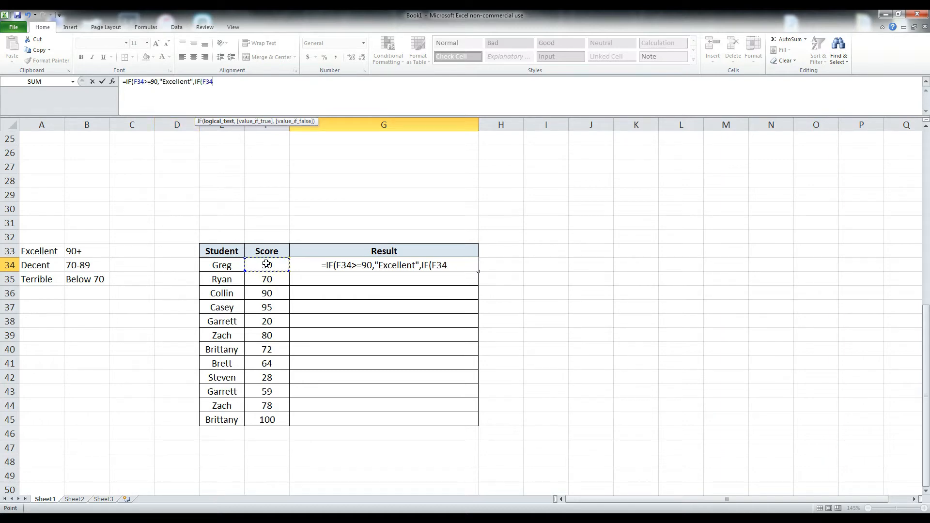
type(">=")
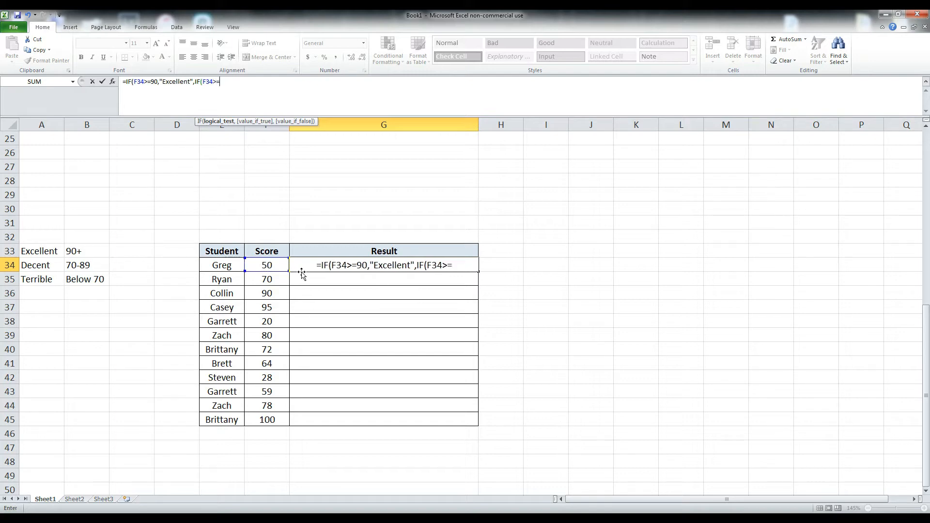
type("70,")
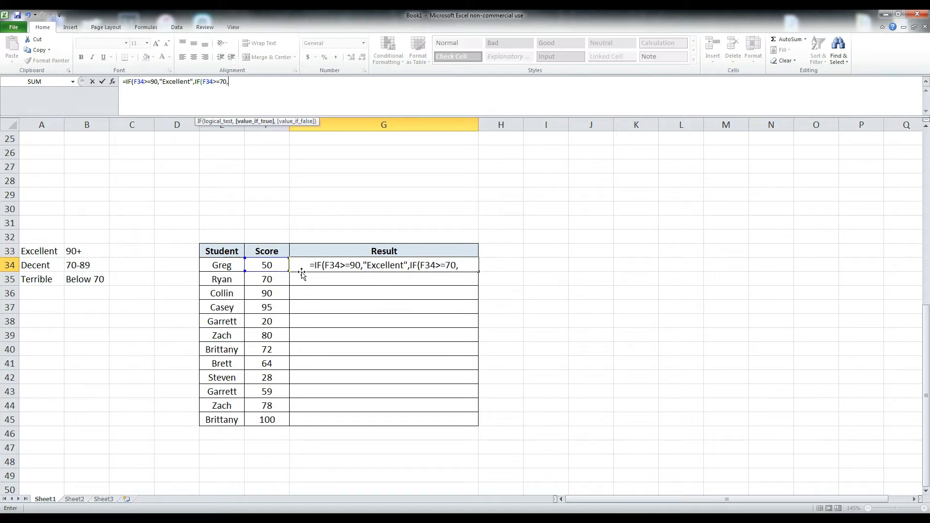
- Add "Decent" as the value if true of the nested IF in G34
type("\"")
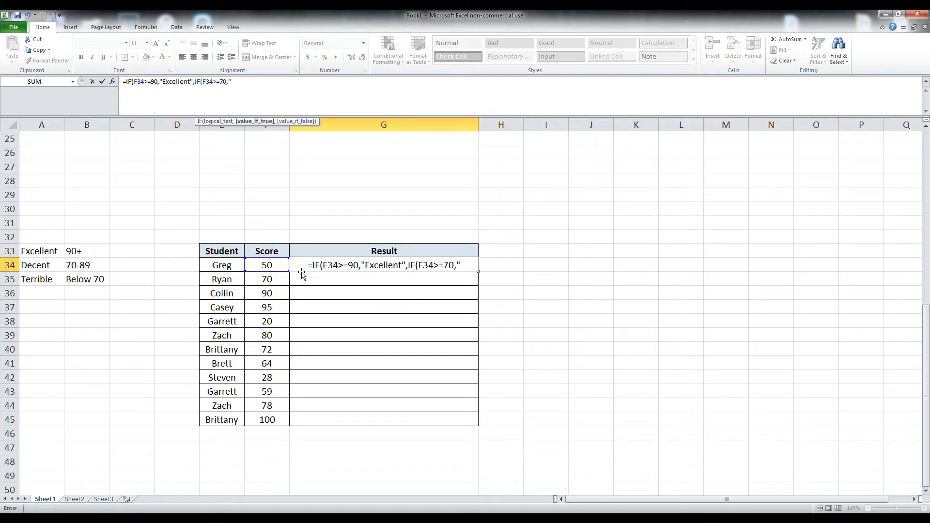
type("Decent\"")
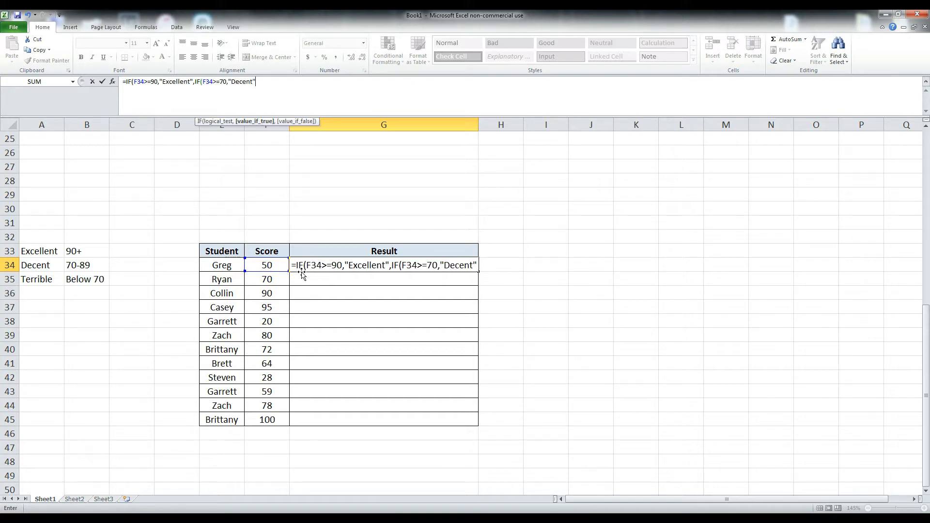
type(")")
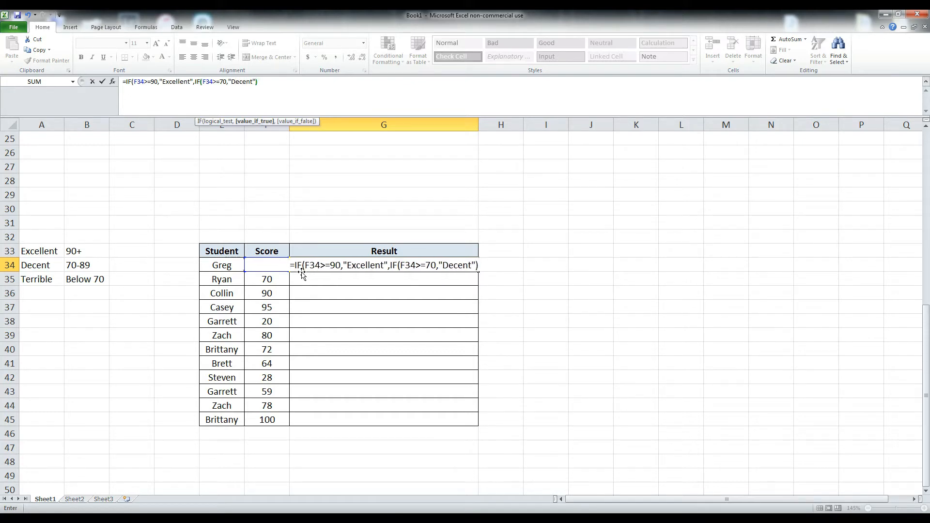
key("BackSpace")
type(",")
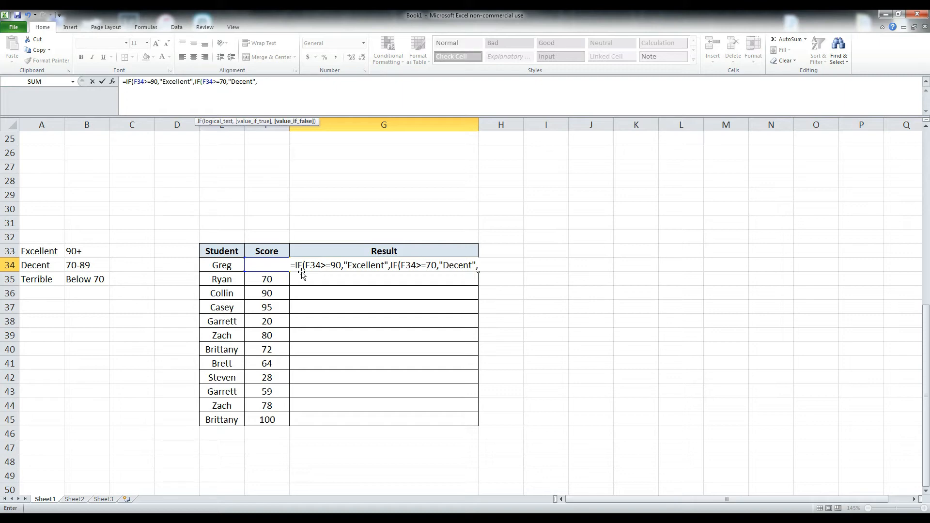
- Add "Terrible" as the nested IF's value if false, close both functions and enter the formula in G34
type("\"")
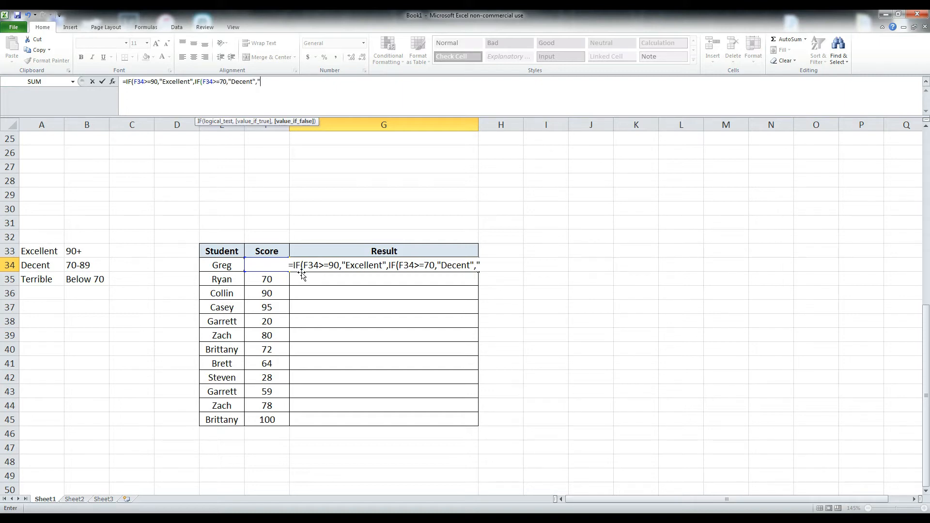
type("Terrible\"")
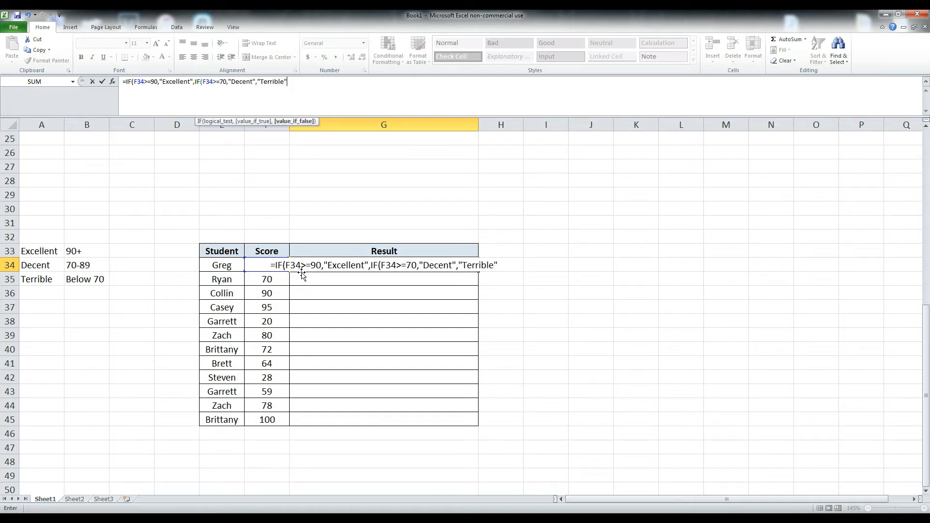
type(")")
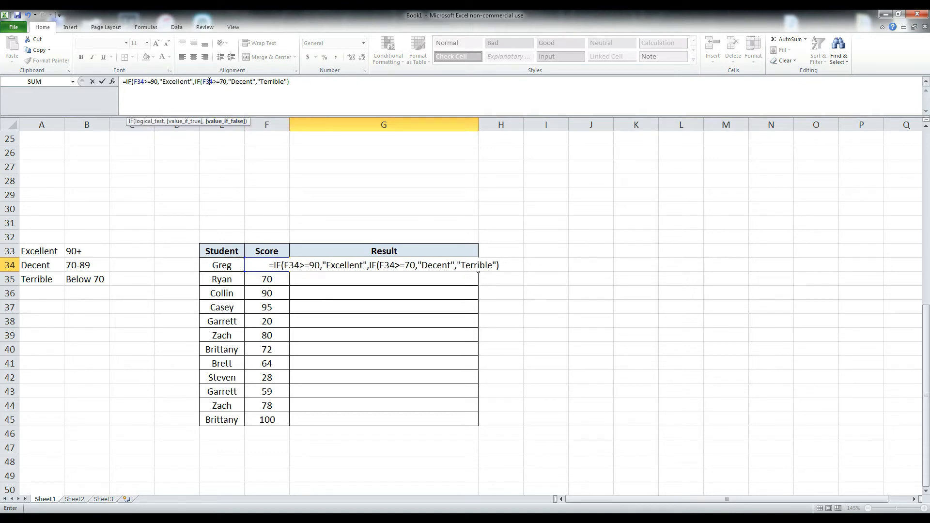
type(")")
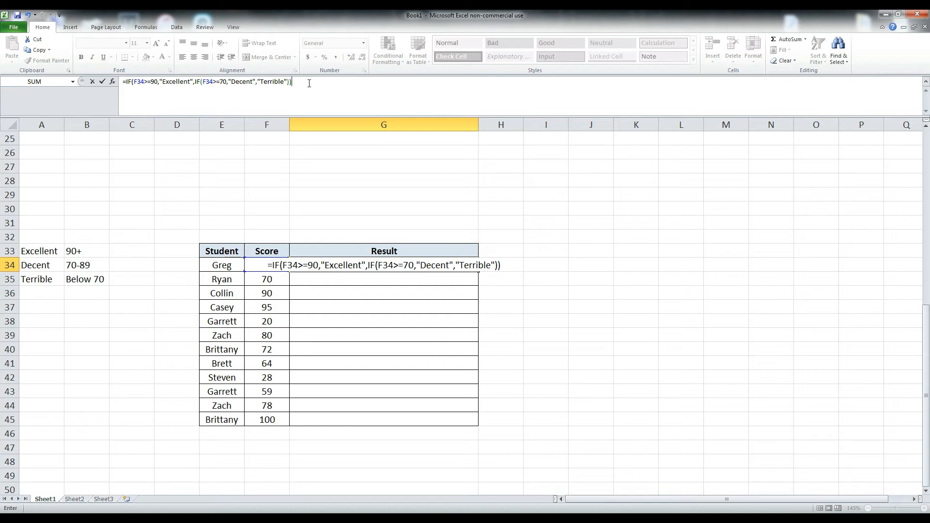
key("Return")
- Fill the nested IF formula from G34 down the Result column to G45
left_click(357, 270)
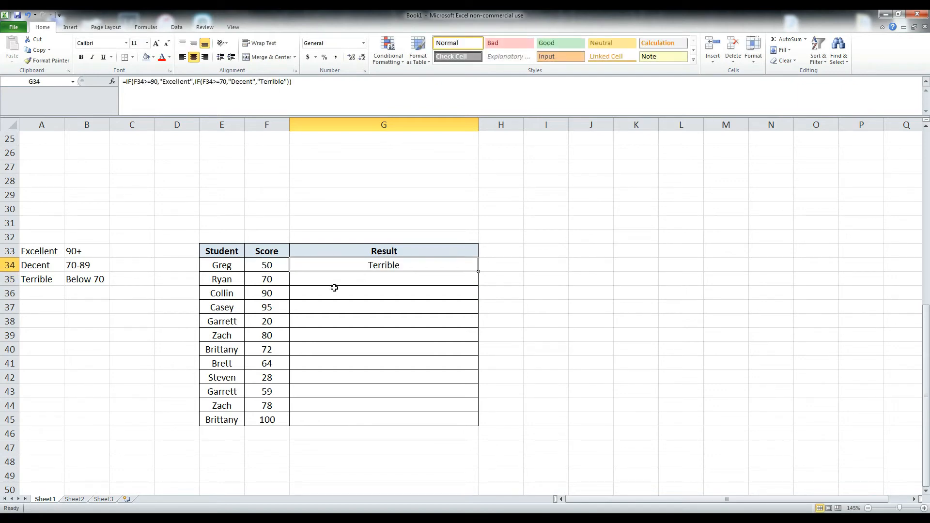
left_click_drag(479, 273, 465, 421)
left_click(545, 390)
left_click_drag(413, 267, 411, 428)
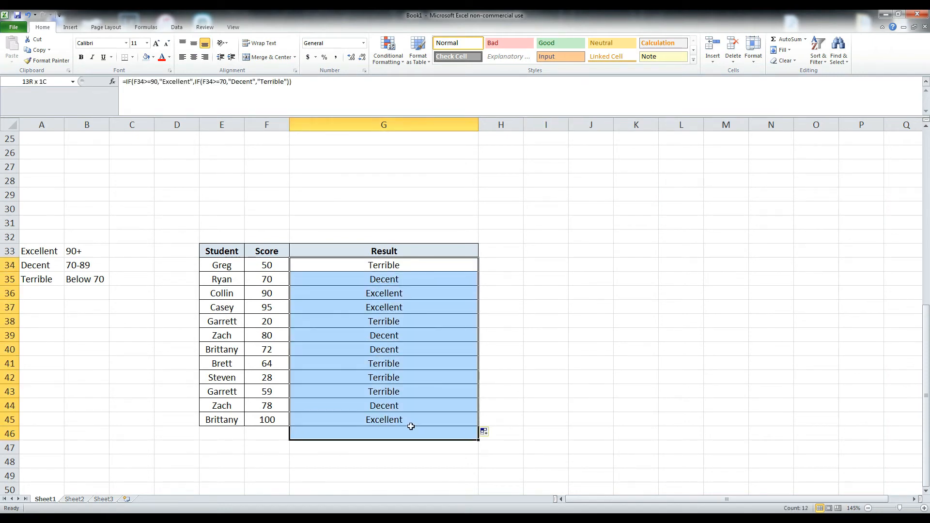
left_click(546, 390)
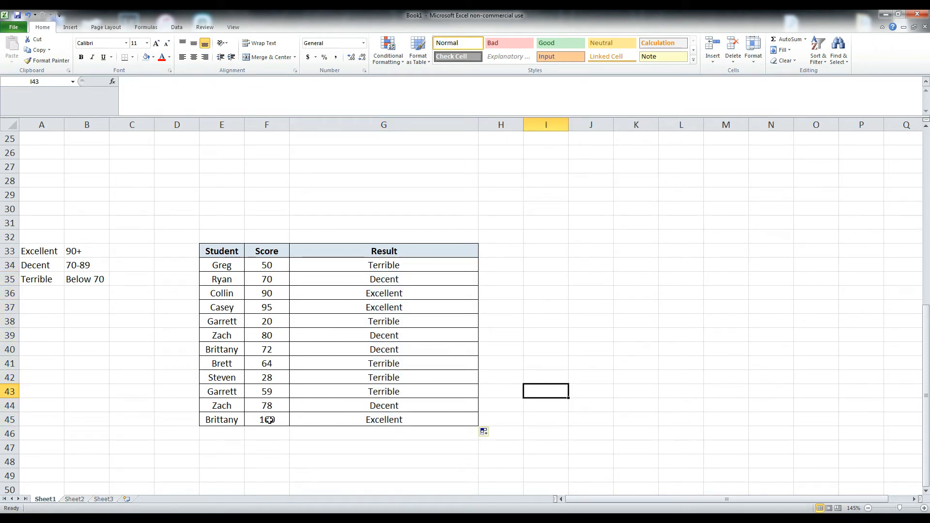
- Check several students' results in column G against their scores, including rows 45, 43 and 40
left_click_drag(269, 420, 381, 424)
left_click(382, 423)
left_click(360, 443)
key("Up")
key("Up")
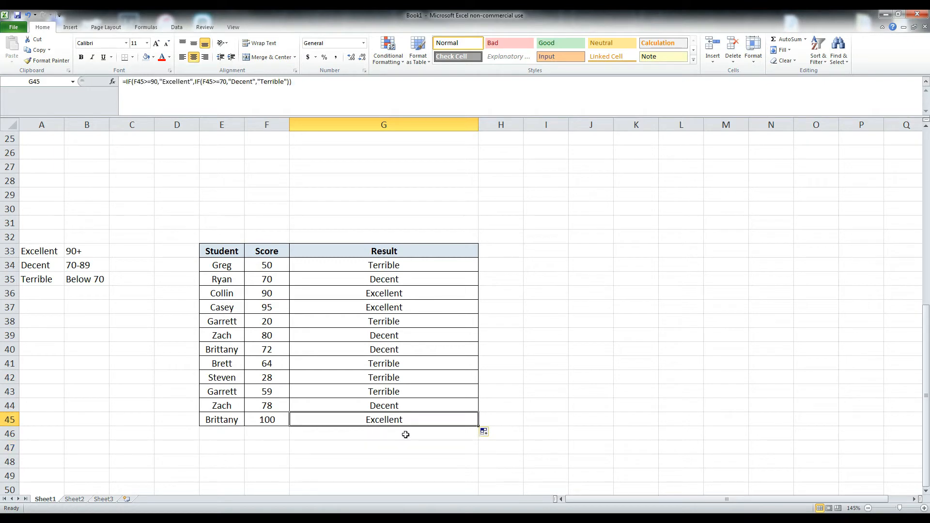
left_click_drag(231, 391, 368, 390)
left_click(368, 391)
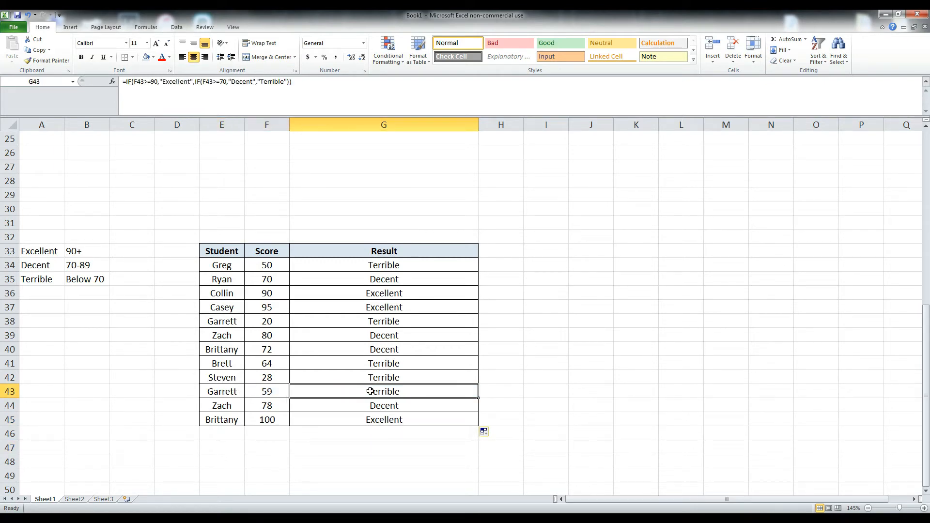
left_click_drag(223, 350, 358, 351)
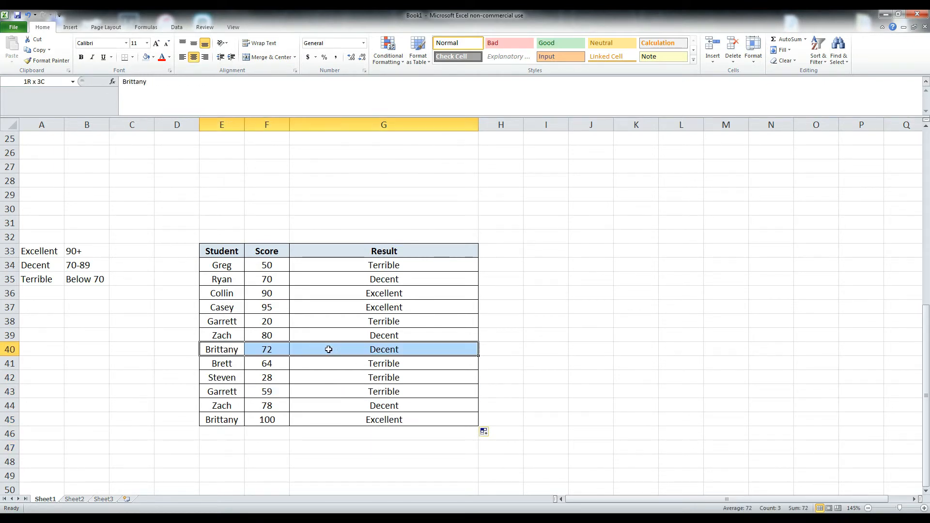
left_click(361, 350)
left_click_drag(217, 350, 391, 350)
left_click(393, 350)
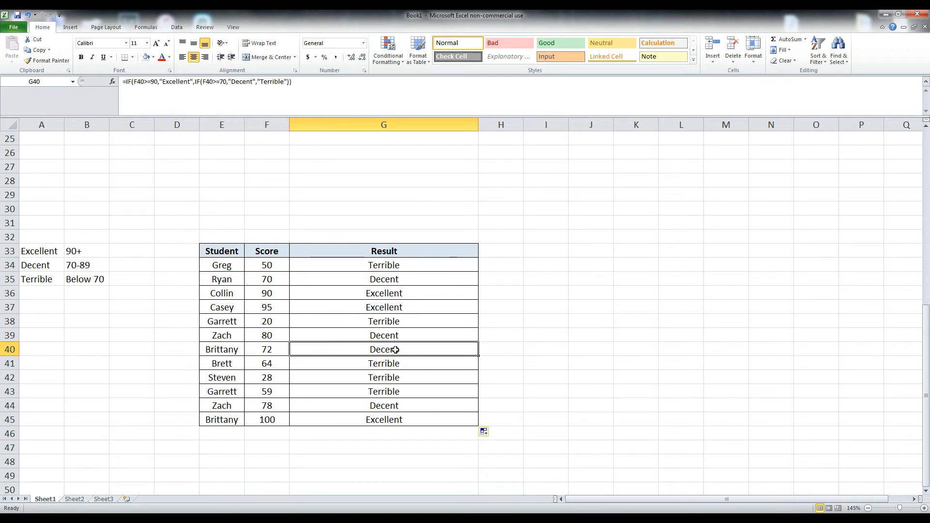
left_click_drag(384, 278, 389, 410)
left_click_drag(552, 363, 576, 362)
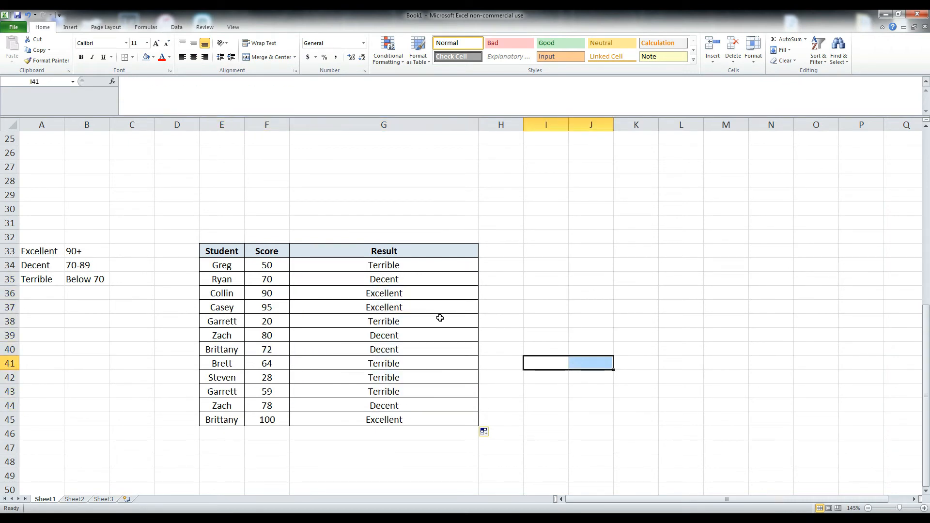
- Examine the parts of the nested IF formula in G34, comparing its conditions and results with the criteria in A33:B35
left_click(400, 265)
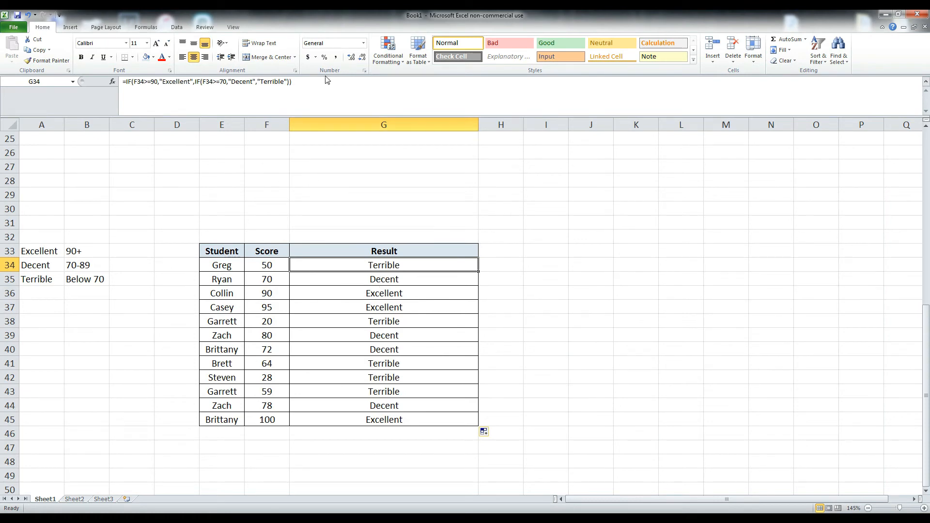
left_click(317, 85)
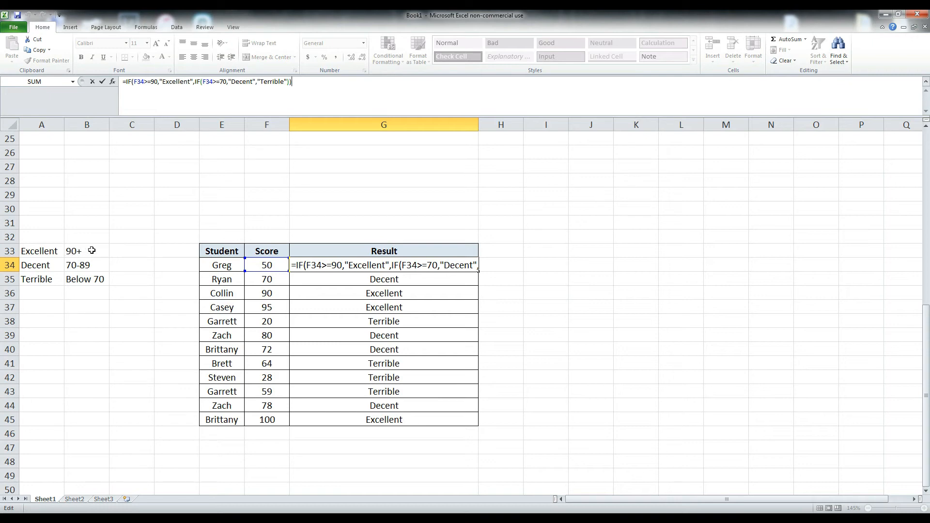
left_click(176, 82)
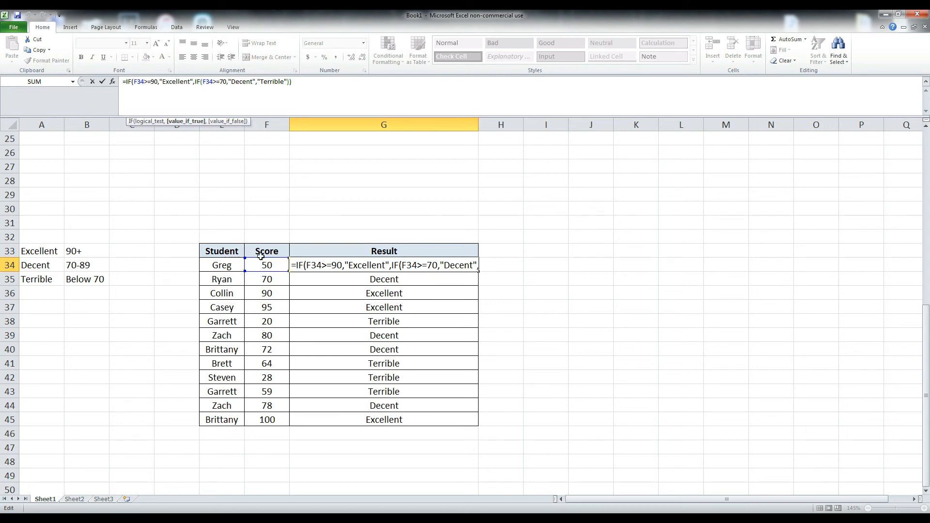
left_click(234, 81)
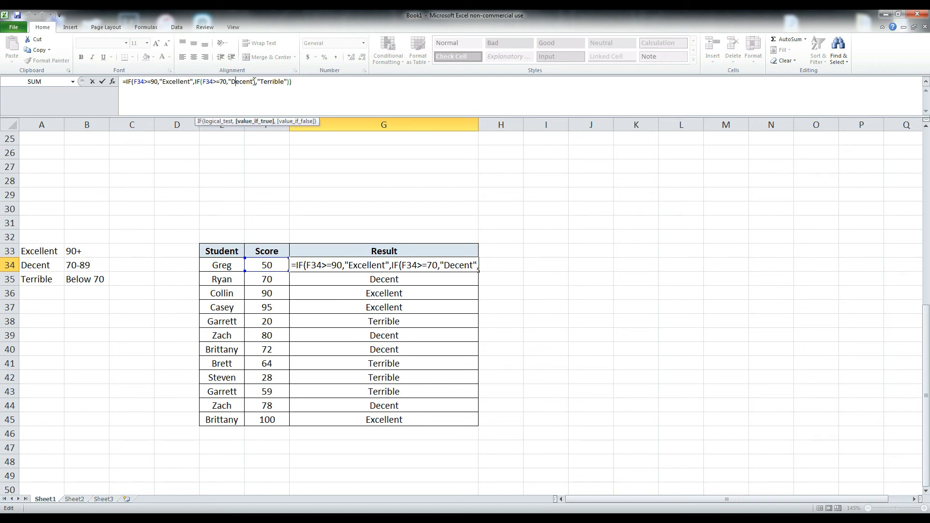
left_click_drag(254, 82, 230, 82)
left_click(237, 85)
left_click(222, 83)
left_click(284, 81)
key("Return")
left_click(411, 263)
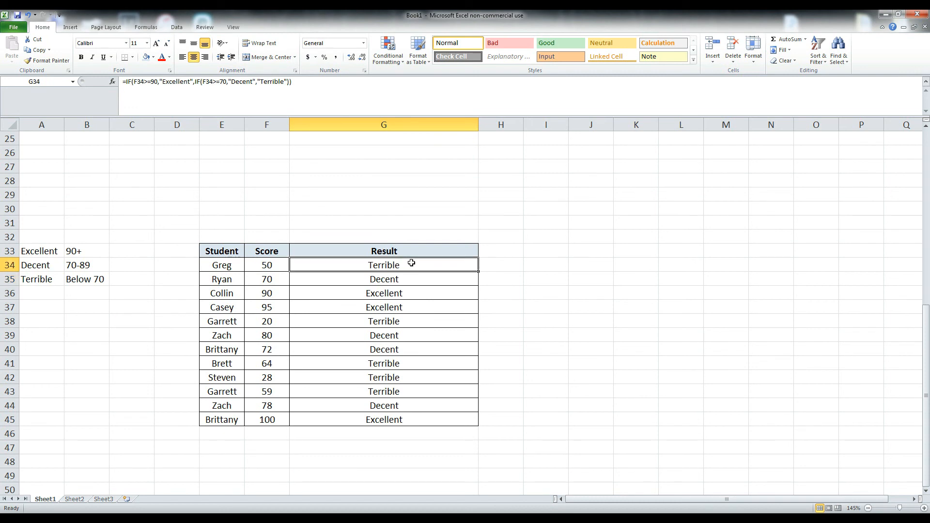
- Go through the individual scores in column F from F34 to F42, comparing each with its rating
left_click(271, 265)
left_click(266, 281)
left_click(266, 295)
left_click(267, 308)
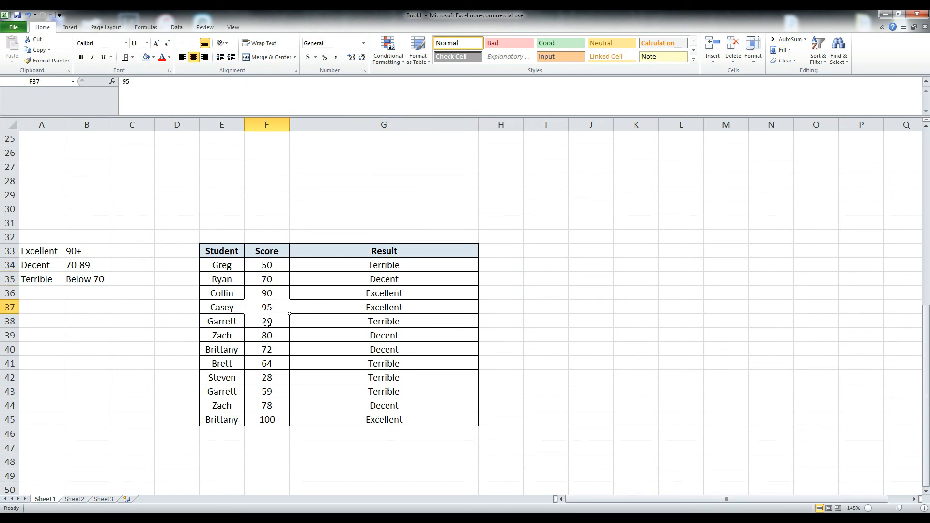
left_click(267, 323)
left_click(266, 335)
left_click(267, 363)
left_click(267, 377)
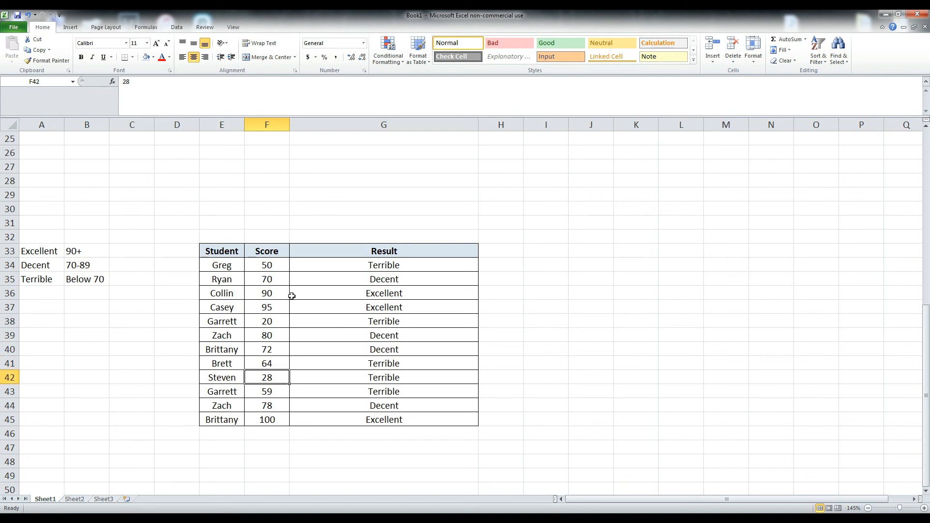
- Copy the G34 formula down through G45 again to reapply the ratings to every student
left_click(386, 274)
left_click(475, 269)
left_click_drag(477, 271, 462, 425)
left_click(538, 388)
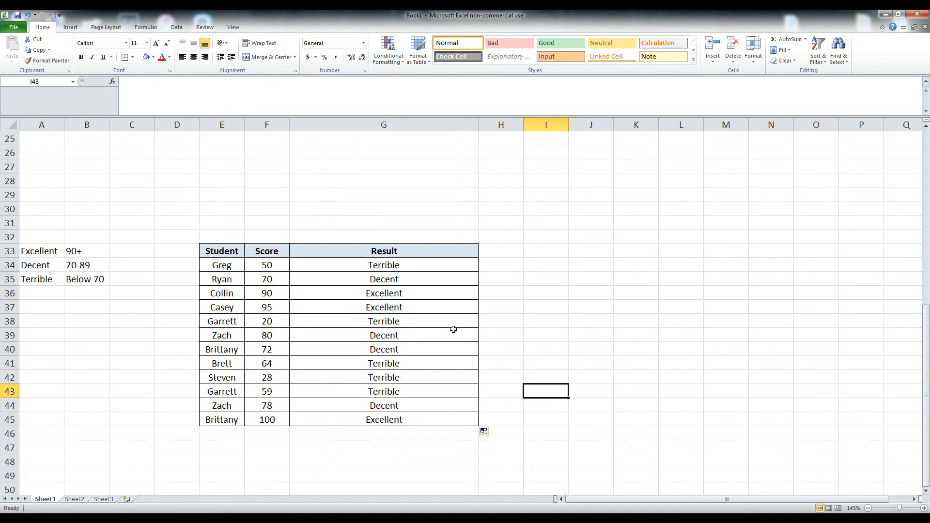